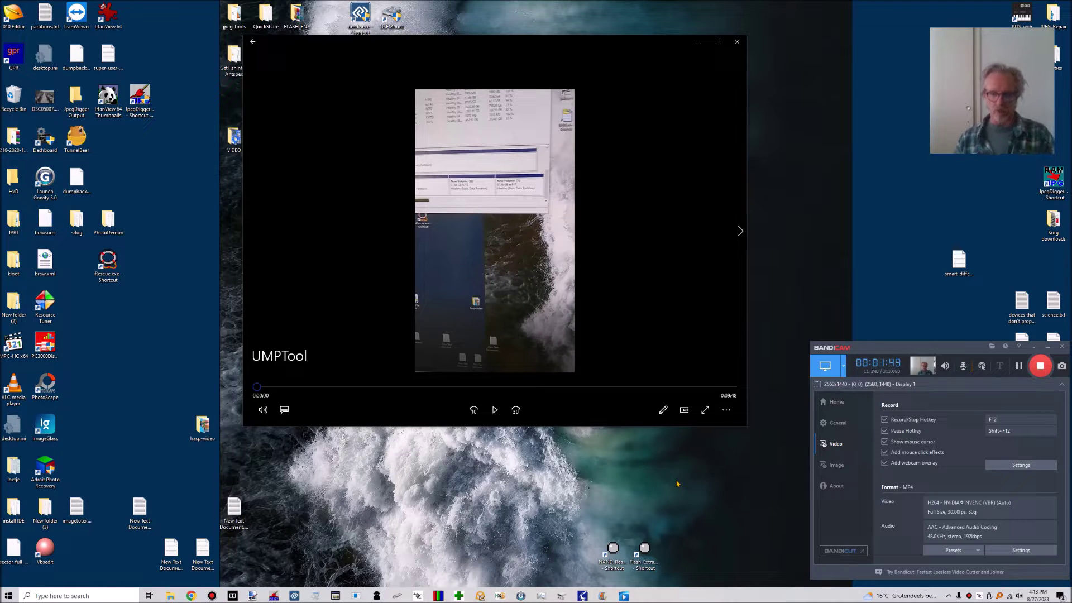
# Play the UMPTool recording full screen until ChipGenius shows the Chipsbank controller and Toshiba flash
pyautogui.click(706, 410)
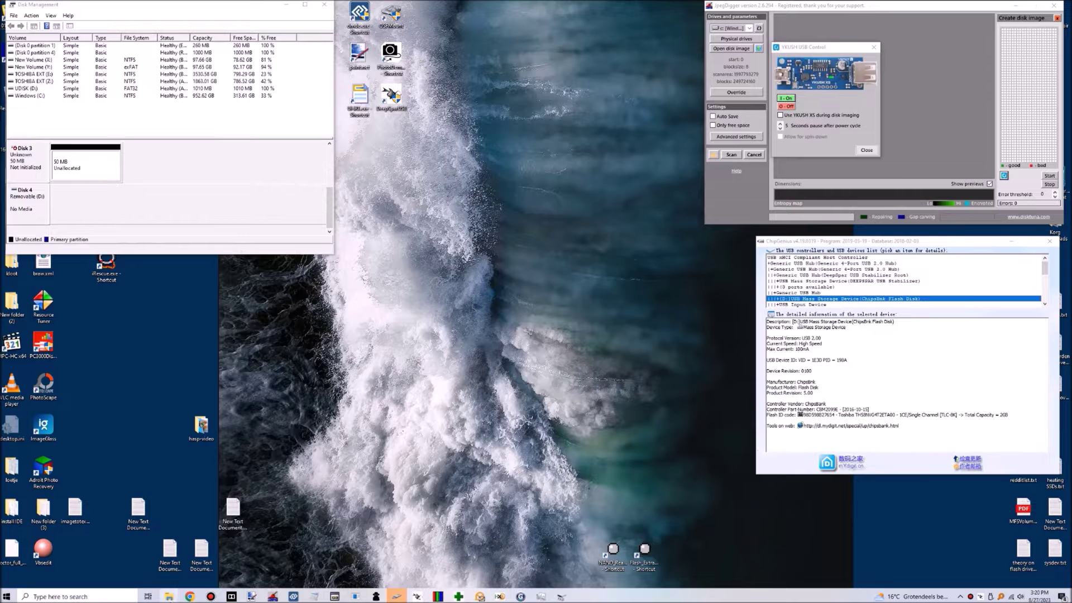
# Run UmpToolV6A.exe from Downloads > UMPTOOL2 > CBM209X UMPToolV7100 with UAC approval, then leave full screen
pyautogui.moveTo(170, 597)
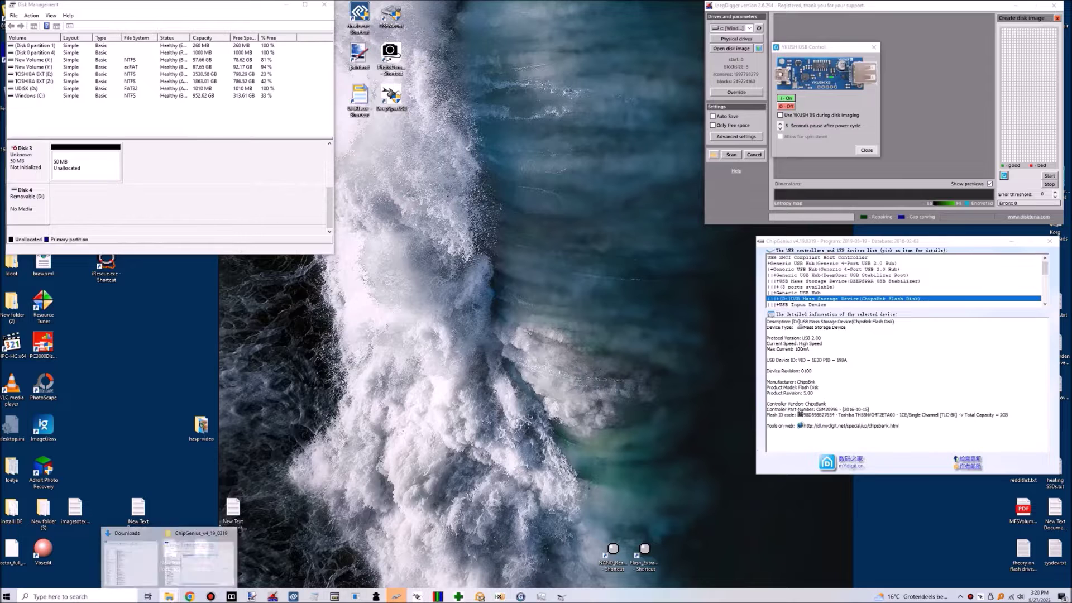
pyautogui.click(143, 568)
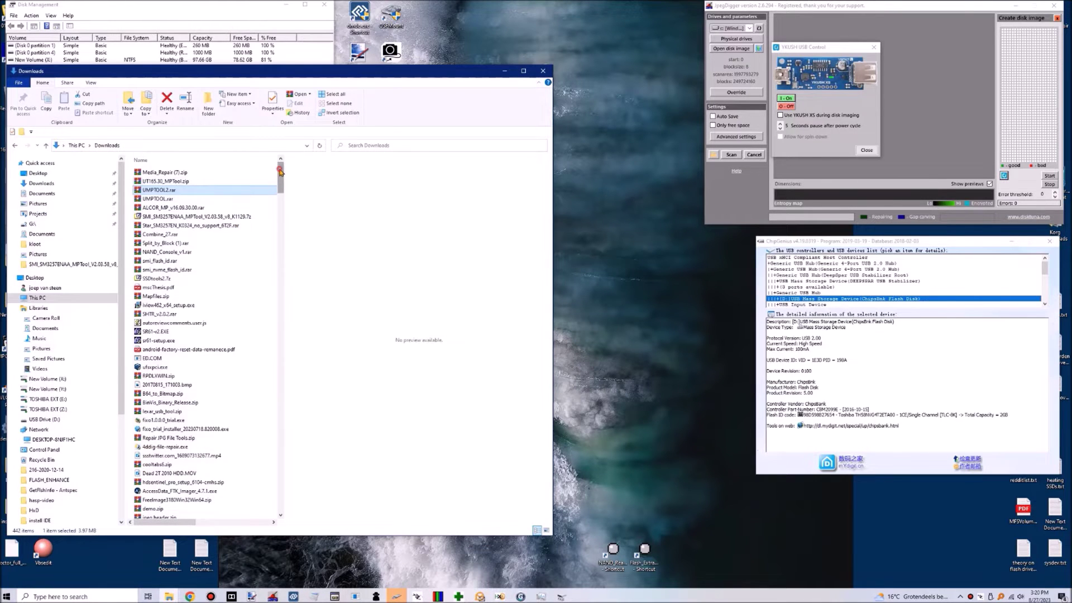
pyautogui.moveTo(280, 170); pyautogui.dragTo(281, 485)
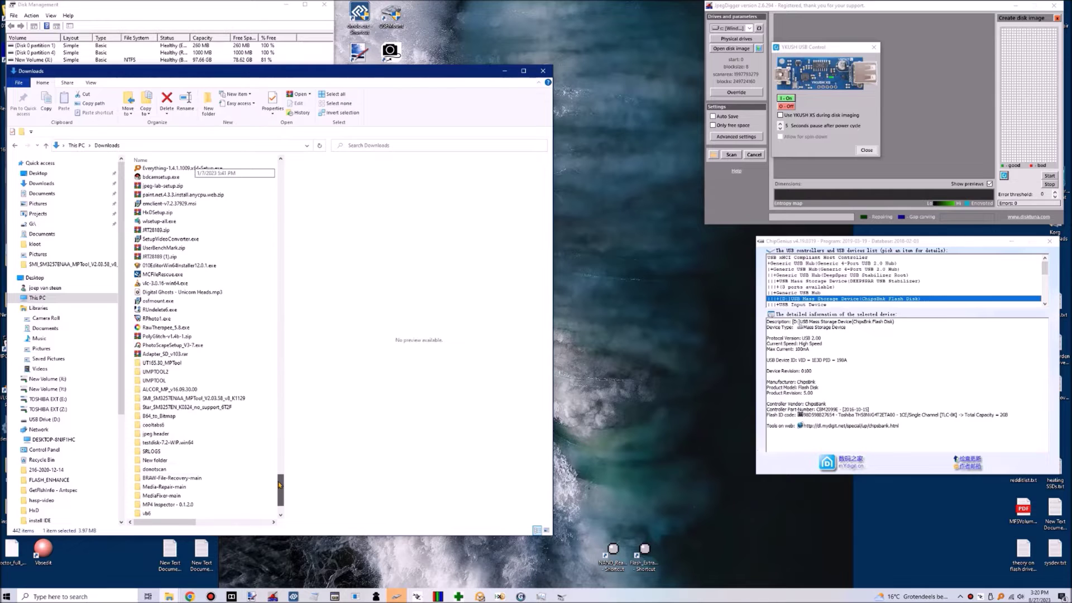
pyautogui.doubleClick(155, 371)
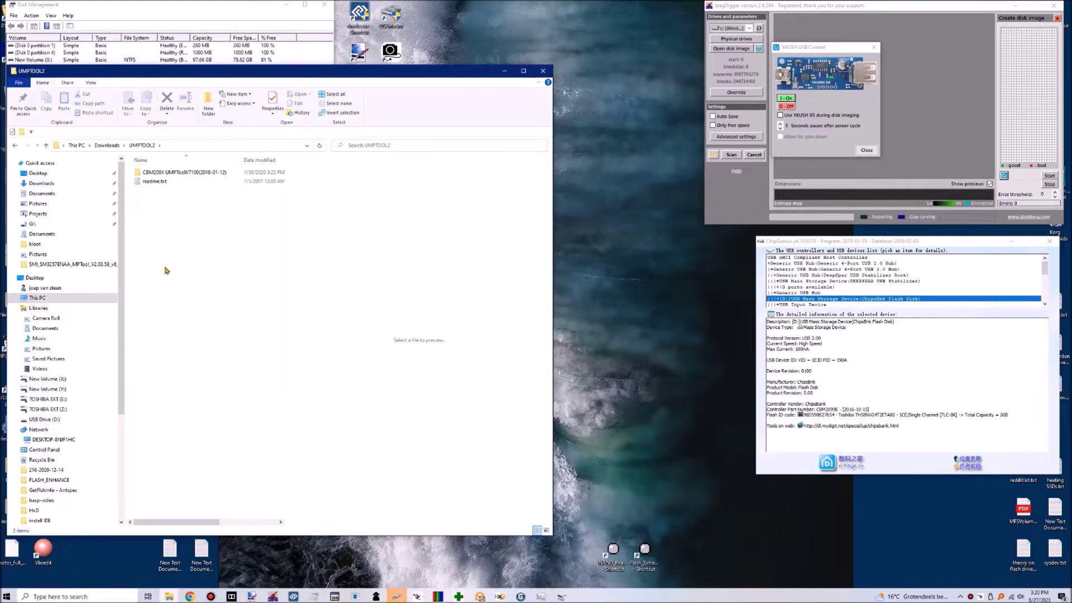
pyautogui.doubleClick(170, 173)
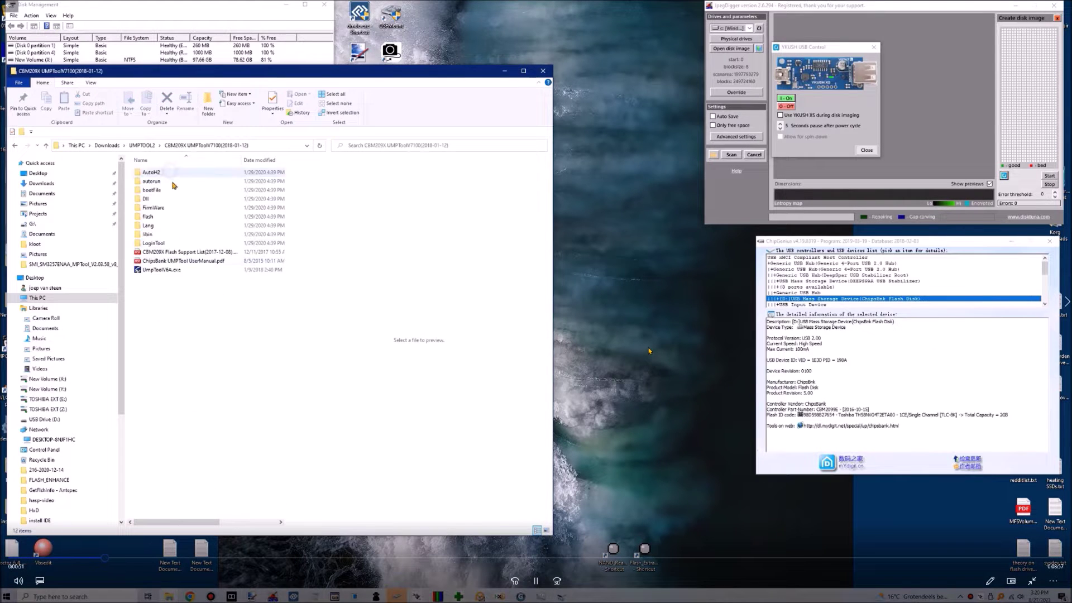
pyautogui.doubleClick(174, 271)
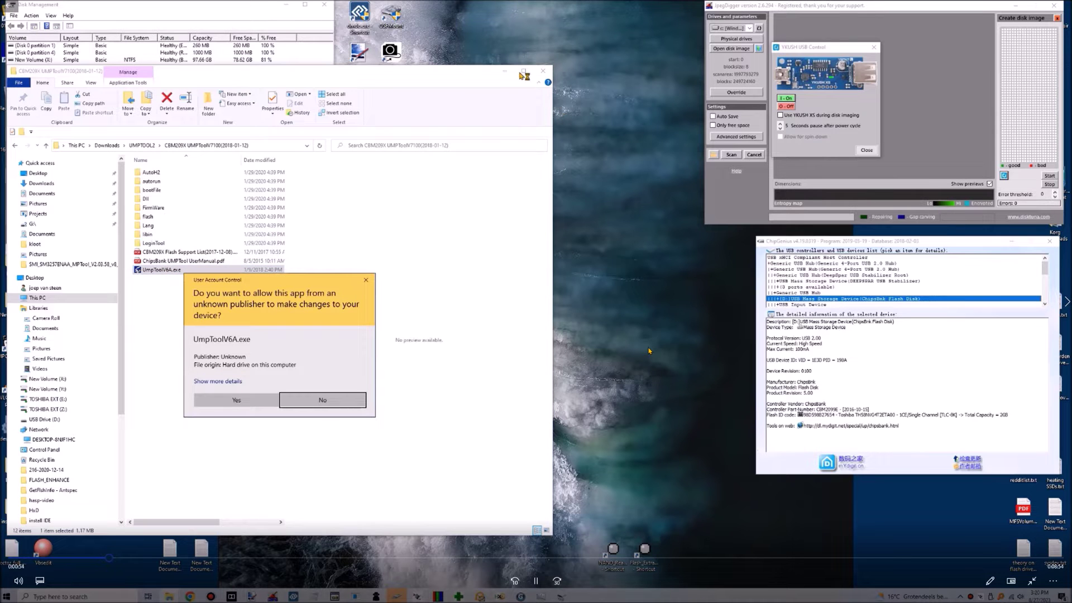
pyautogui.click(256, 394)
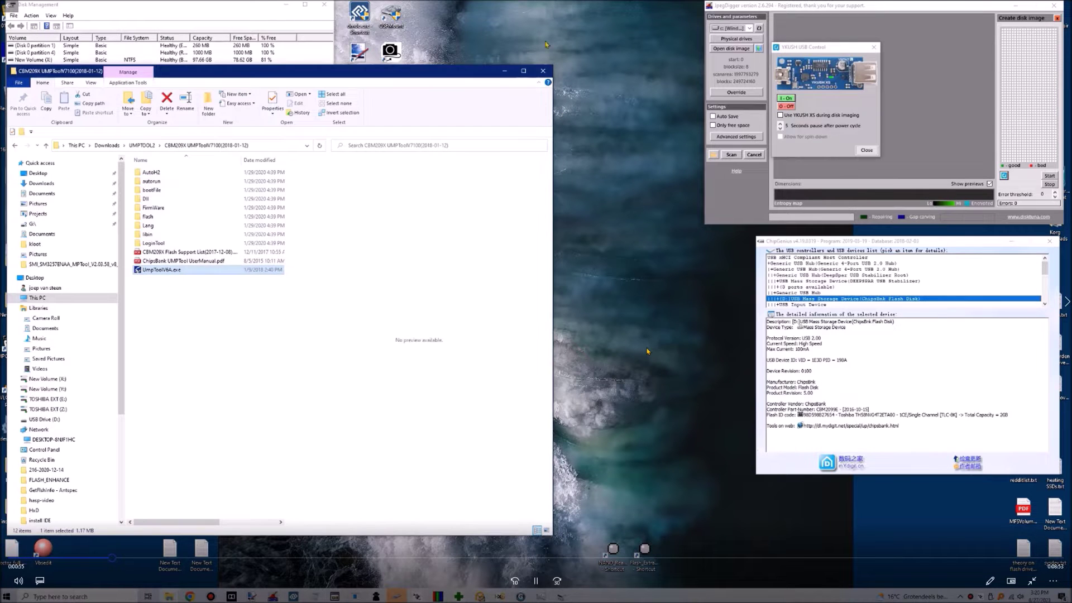
pyautogui.click(504, 72)
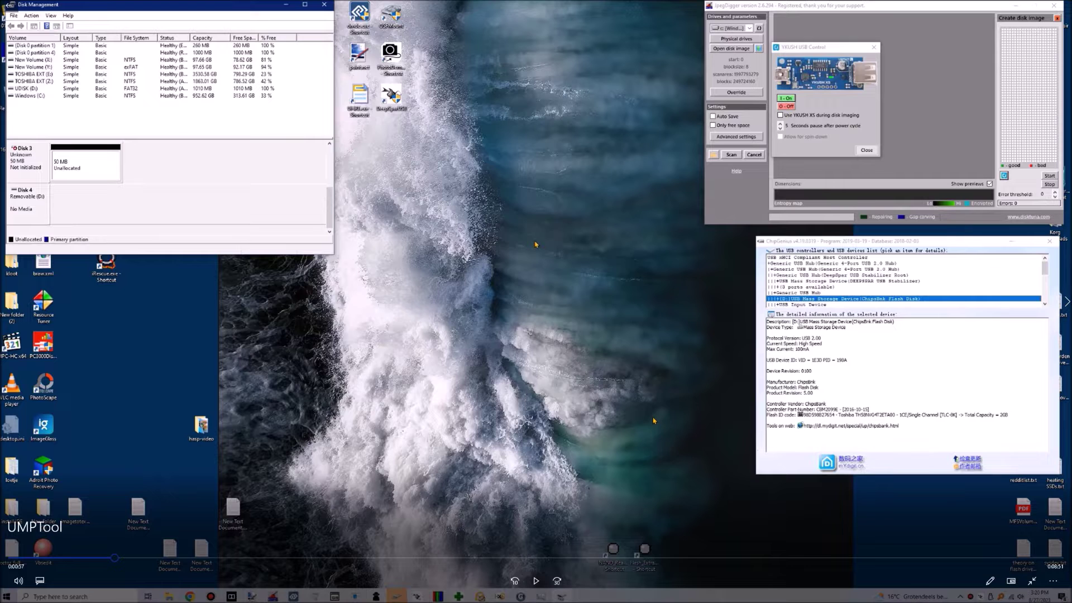
pyautogui.click(1032, 581)
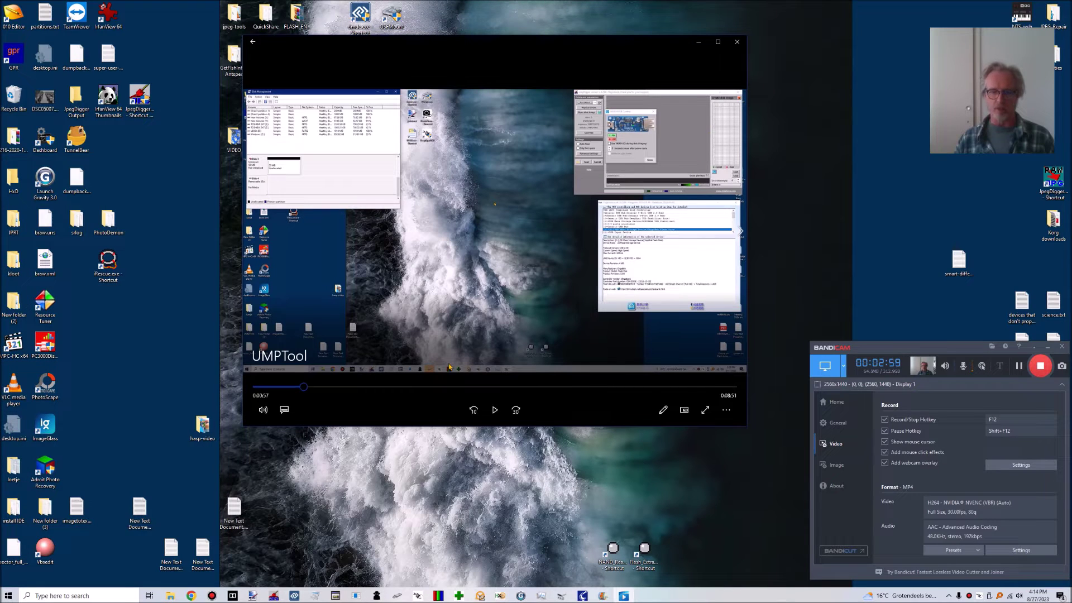
# Bring up the usbdev.ru CBM2098 UMPTool guide tab and translate the Russian page into English
pyautogui.moveTo(193, 598)
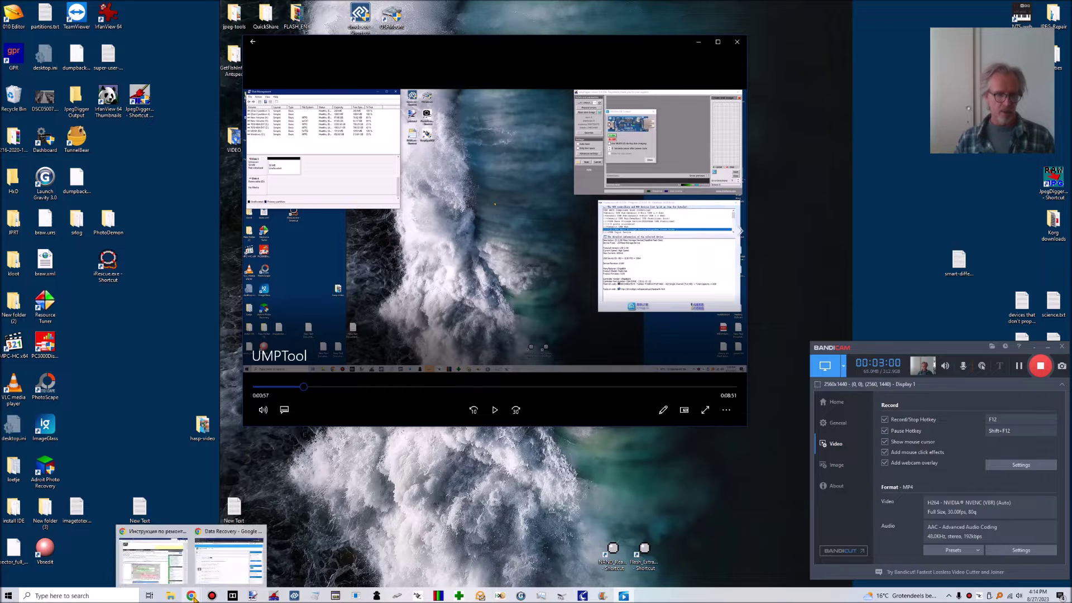
pyautogui.click(152, 556)
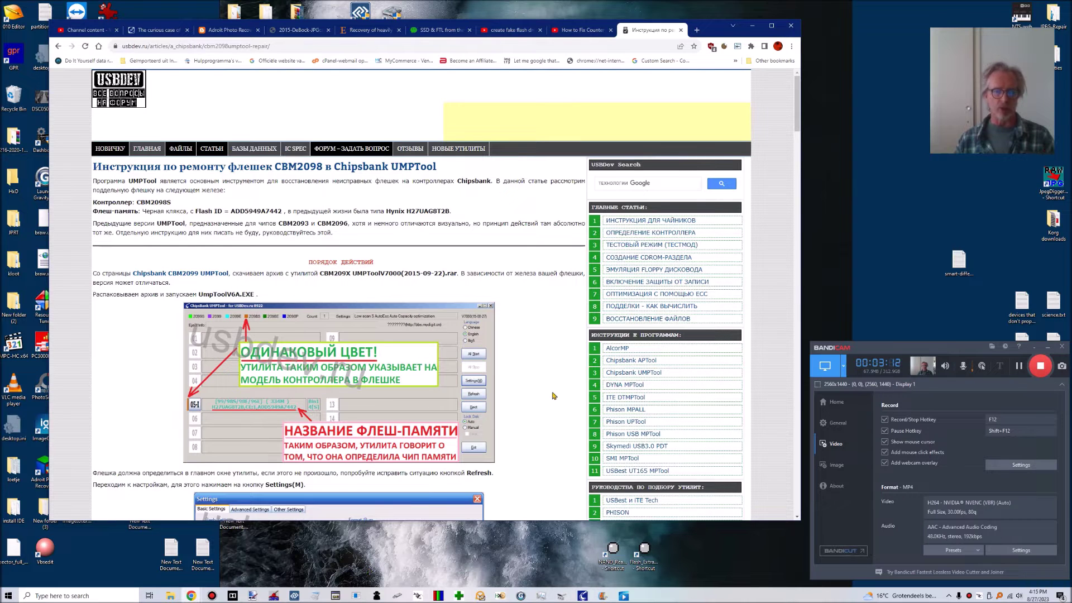
pyautogui.rightClick(527, 313)
pyautogui.click(554, 422)
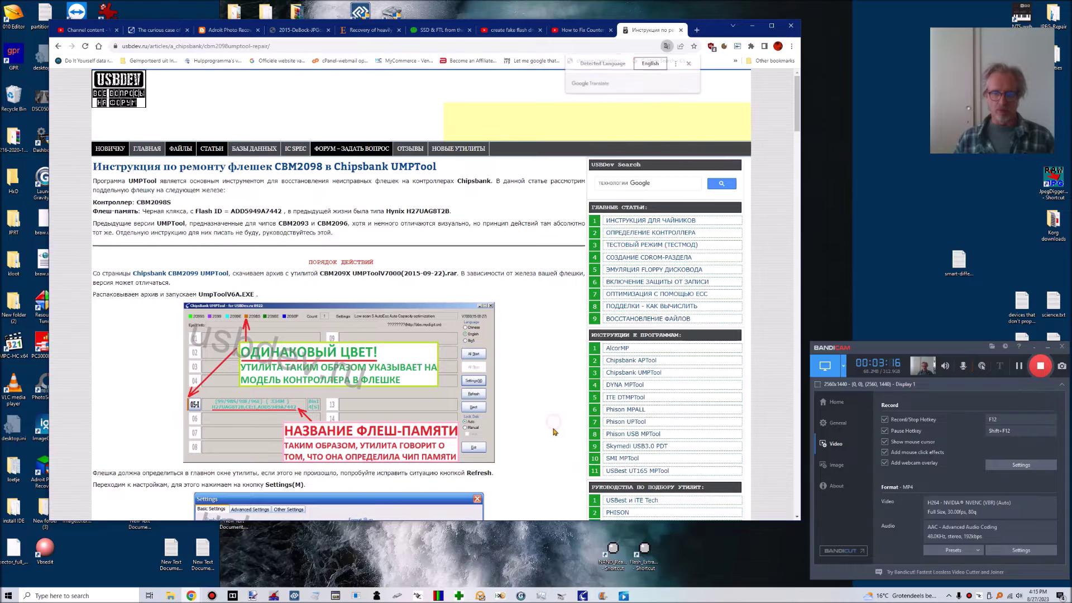
pyautogui.scroll(-10, 481, 320)
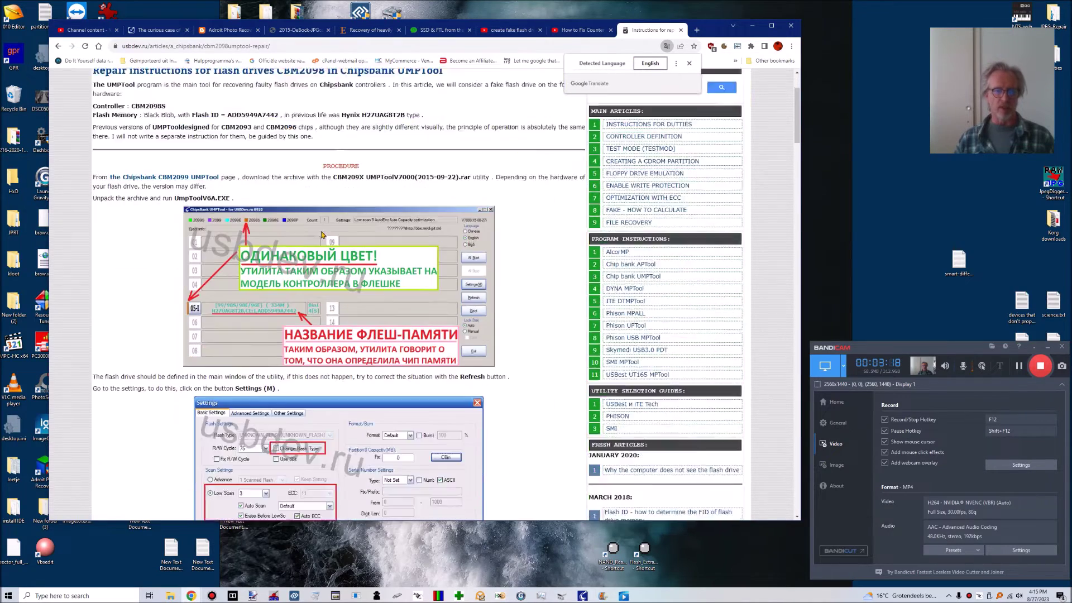
pyautogui.scroll(10, 482, 320)
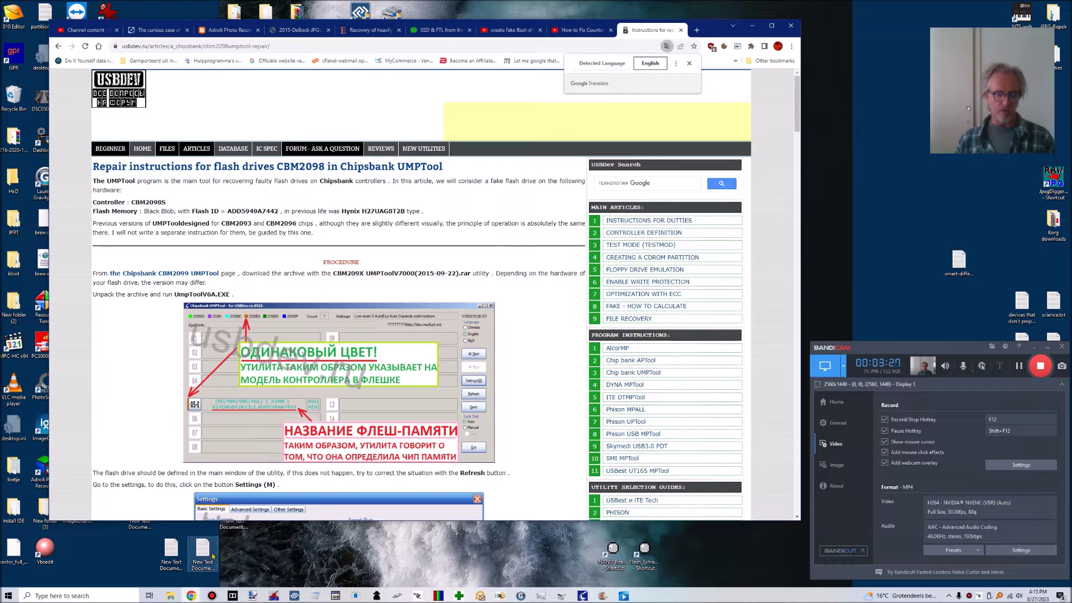
# Run ChipGenius, view the Chipsbank flash disk's details and mark the ChipsBank controller vendor
pyautogui.click(170, 595)
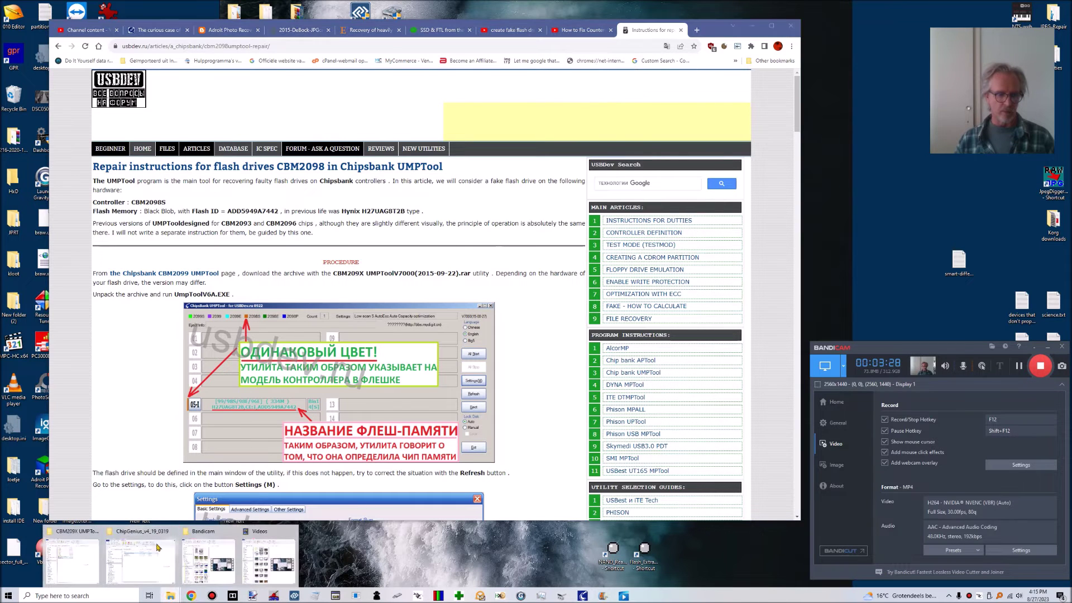
pyautogui.click(140, 558)
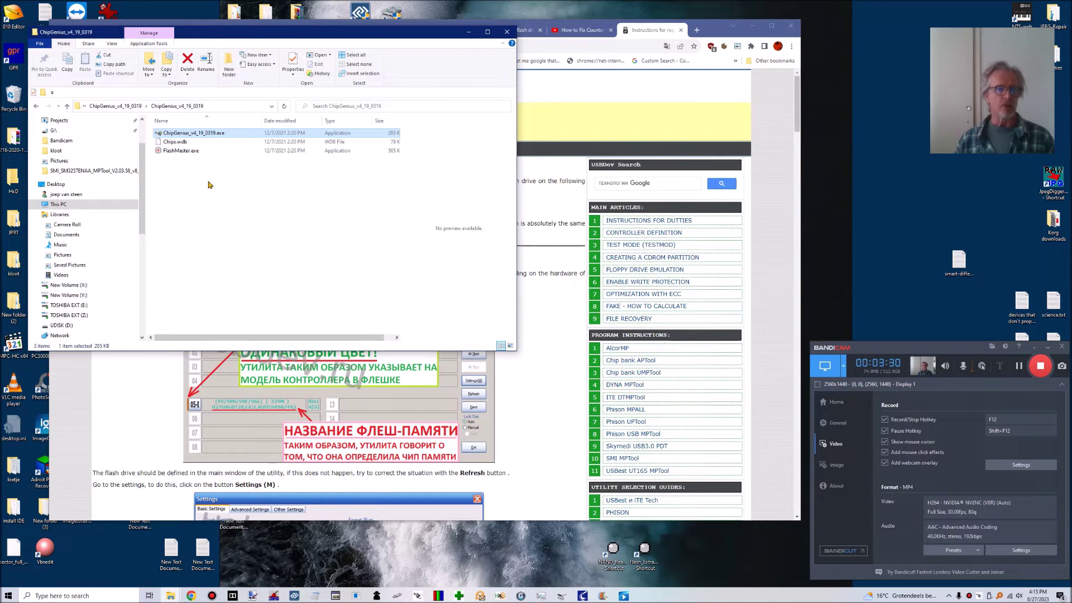
pyautogui.doubleClick(214, 134)
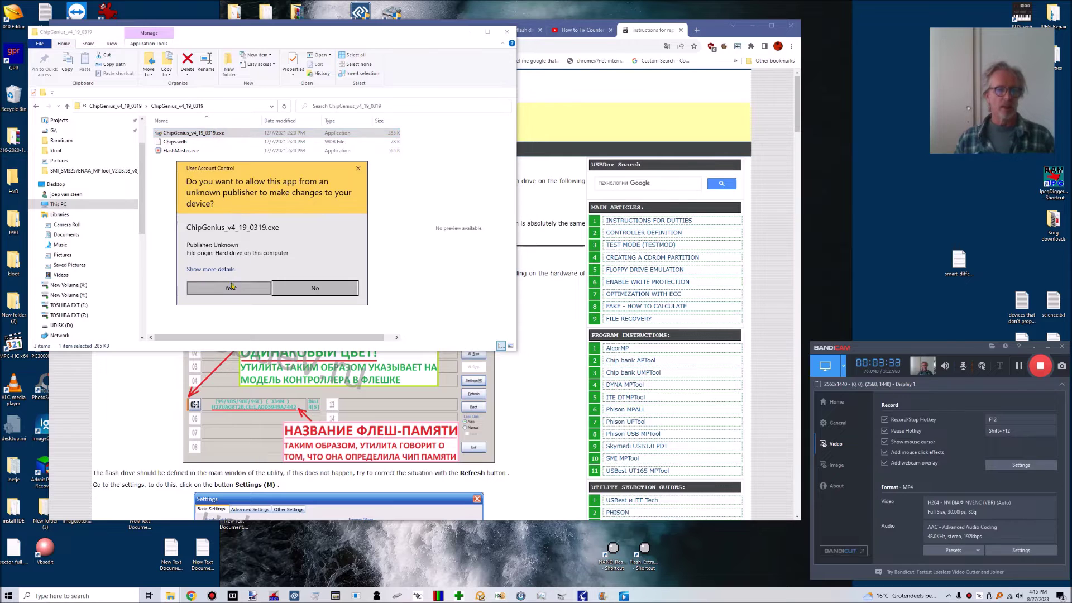
pyautogui.click(231, 288)
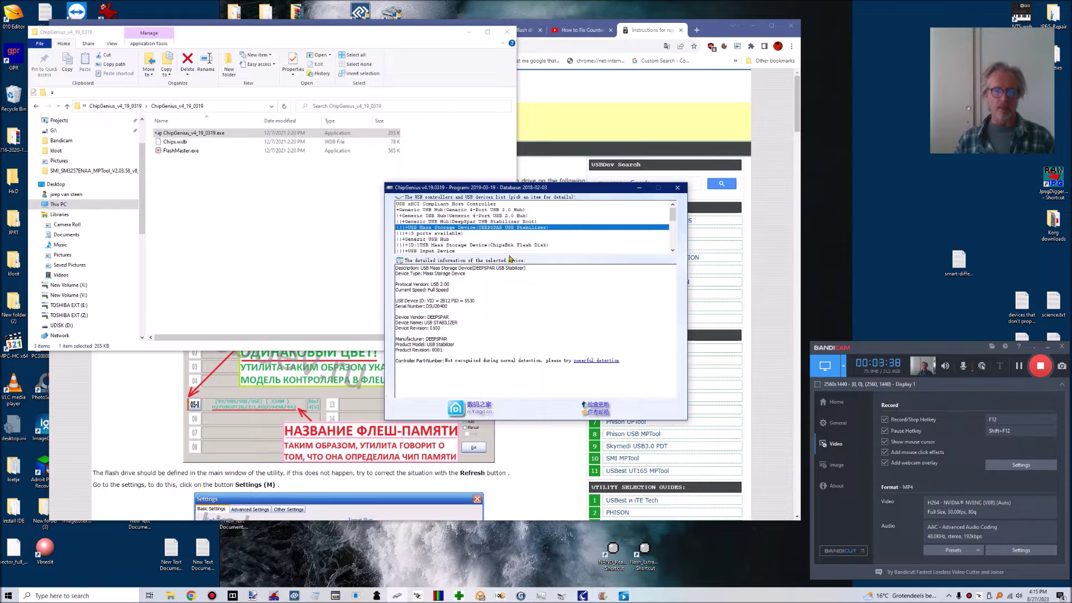
pyautogui.click(491, 245)
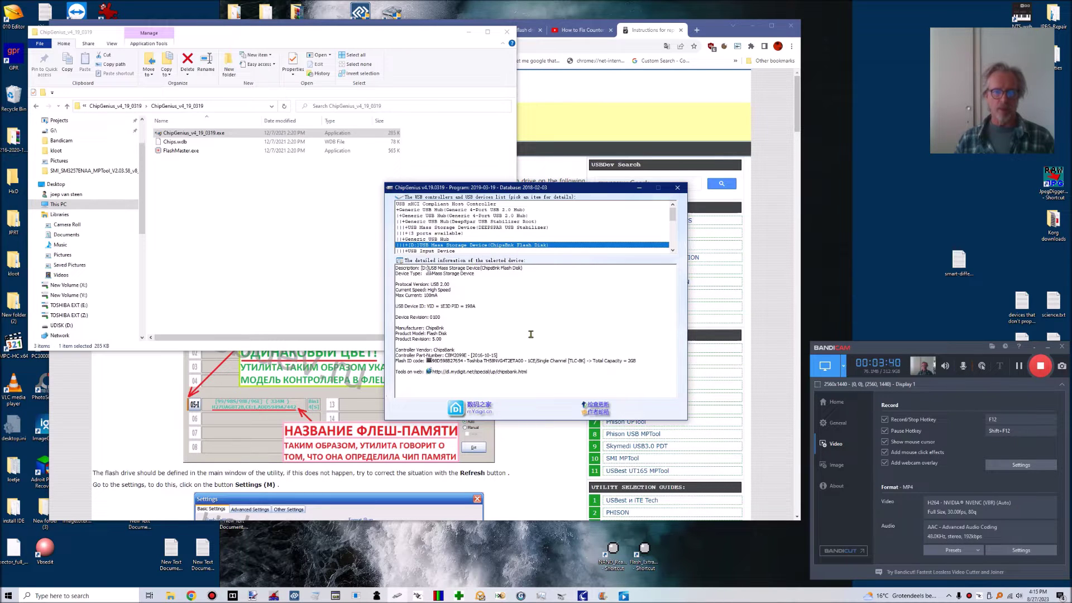
pyautogui.moveTo(435, 350); pyautogui.dragTo(456, 350)
pyautogui.click(638, 189)
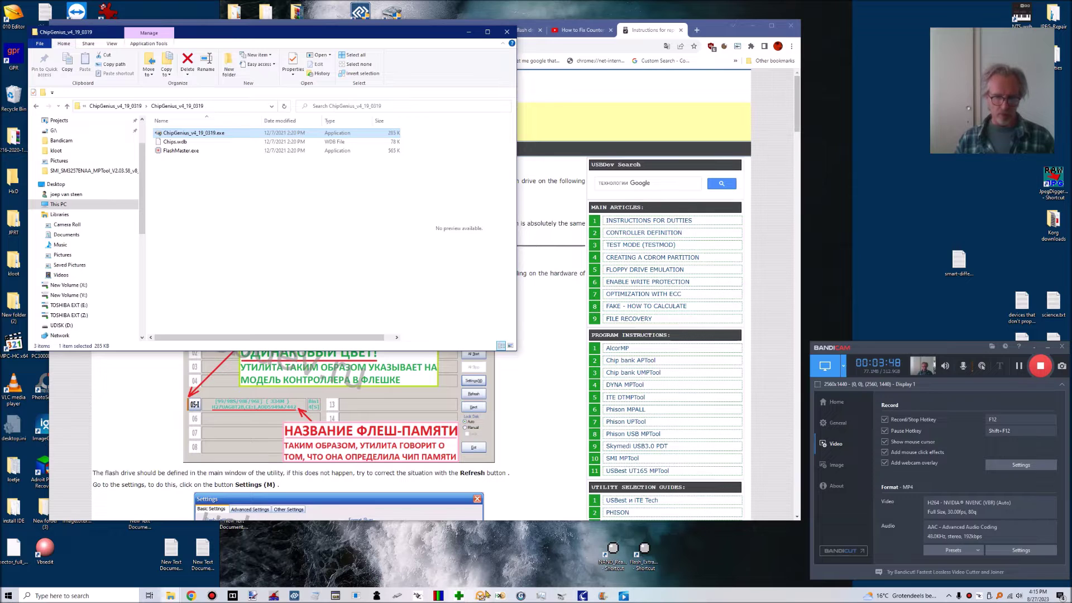
# Show Disk Management, highlight the controller part number in ChipGenius, and return to the guide
pyautogui.click(557, 597)
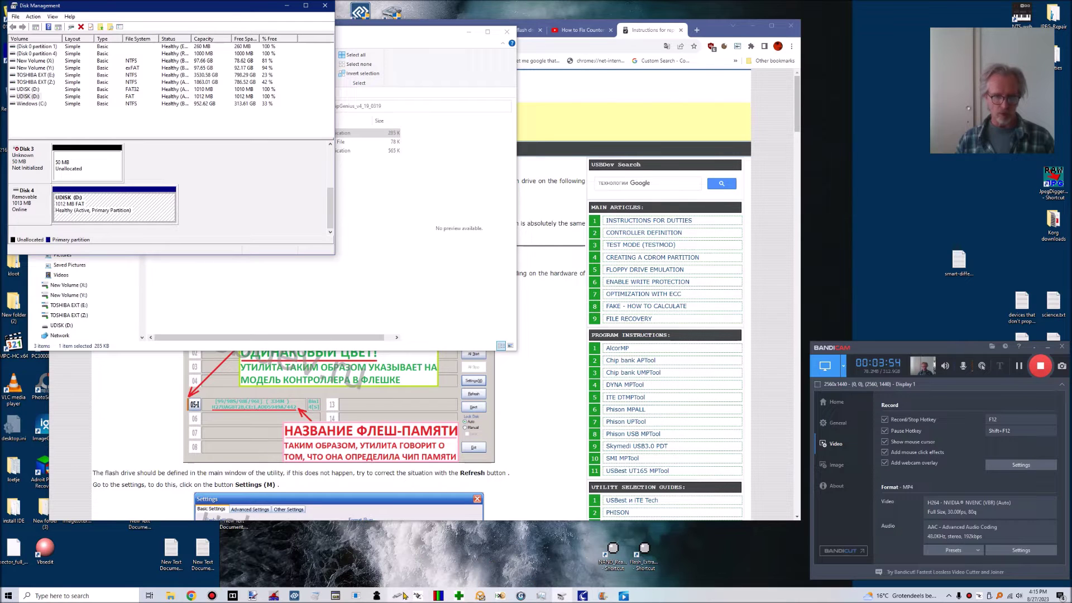
pyautogui.click(397, 596)
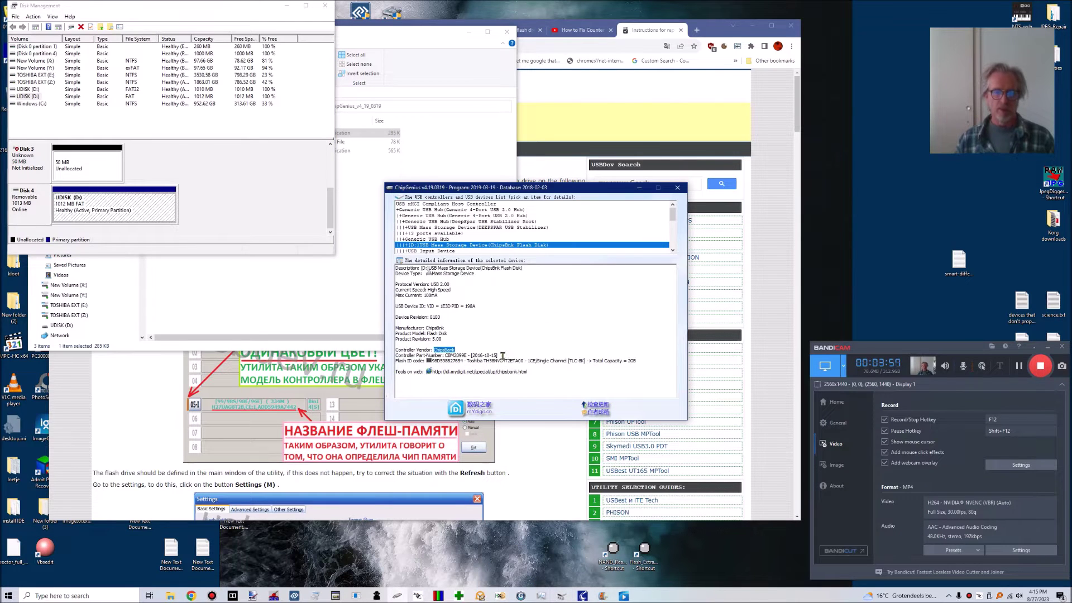
pyautogui.click(446, 355)
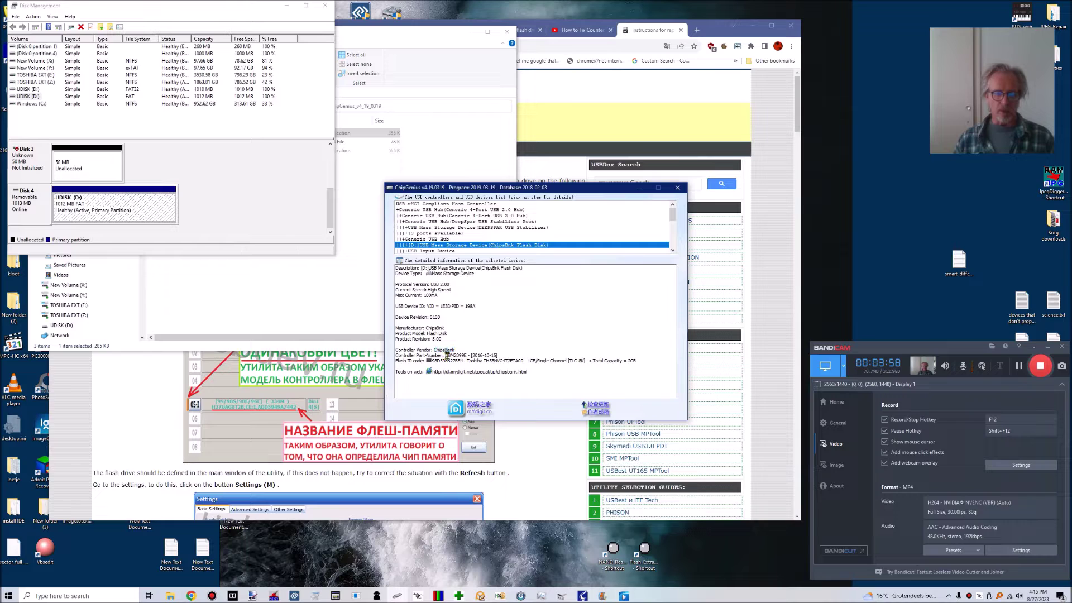
pyautogui.moveTo(447, 355); pyautogui.dragTo(469, 355)
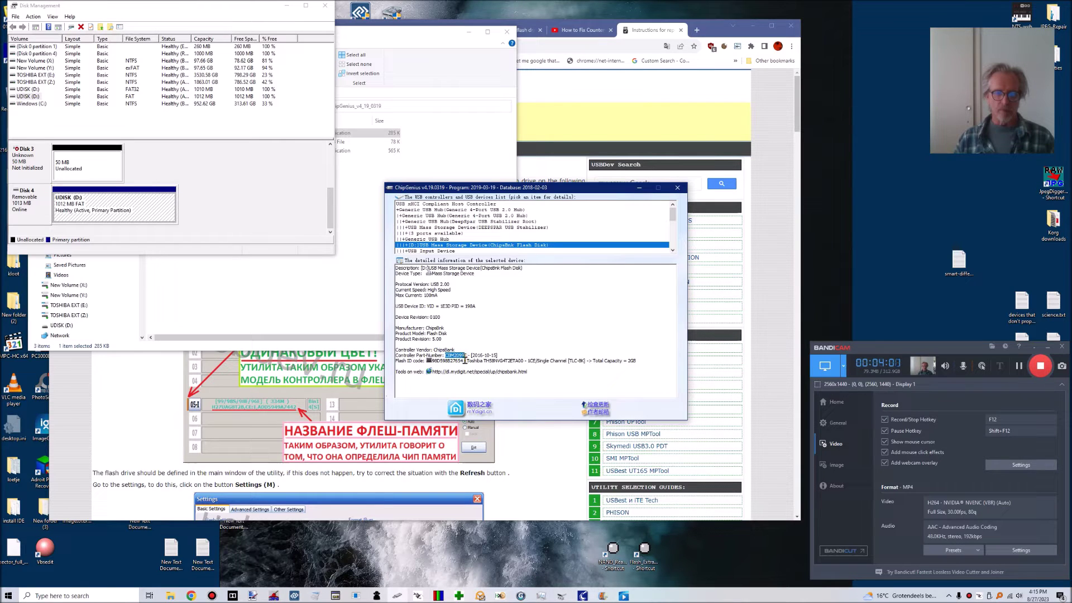
pyautogui.click(713, 210)
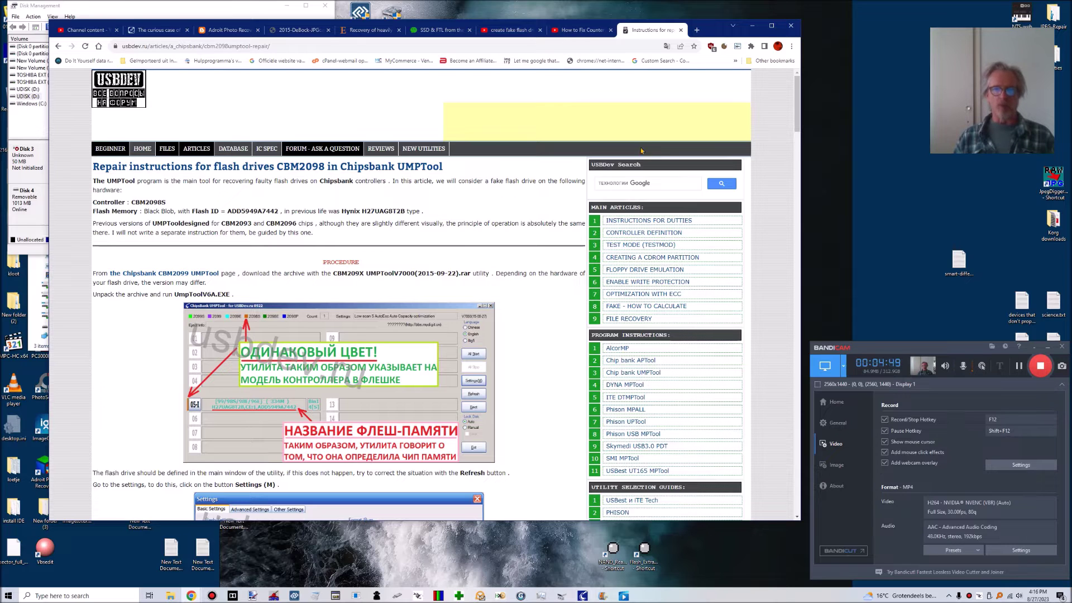
# Minimize Chrome and Disk Management, nudge ChipGenius lower, and bring up the tutorial video
pyautogui.click(751, 27)
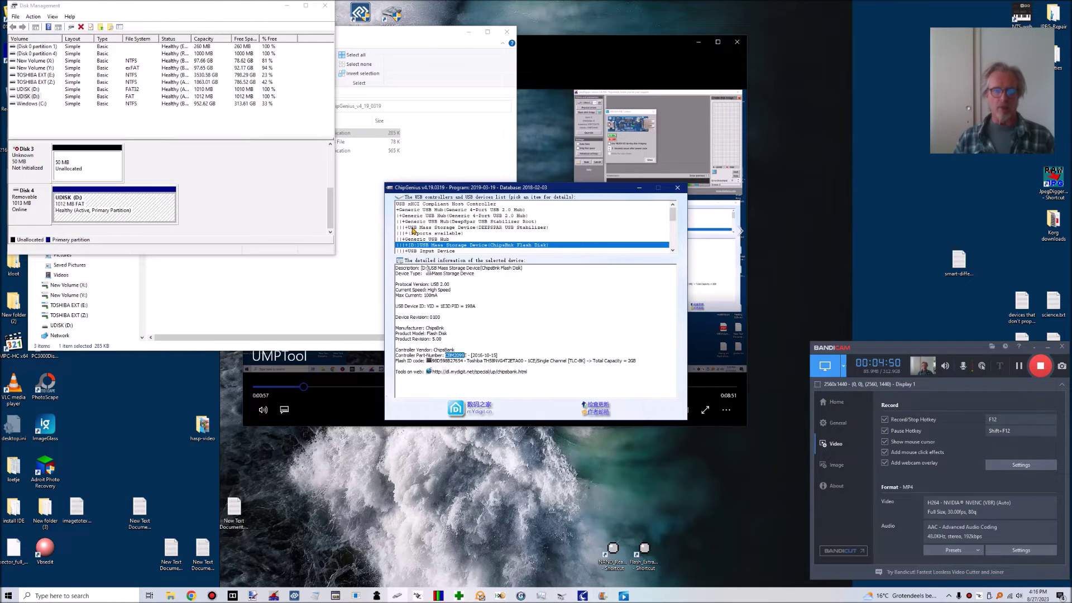
pyautogui.moveTo(541, 190); pyautogui.dragTo(552, 234)
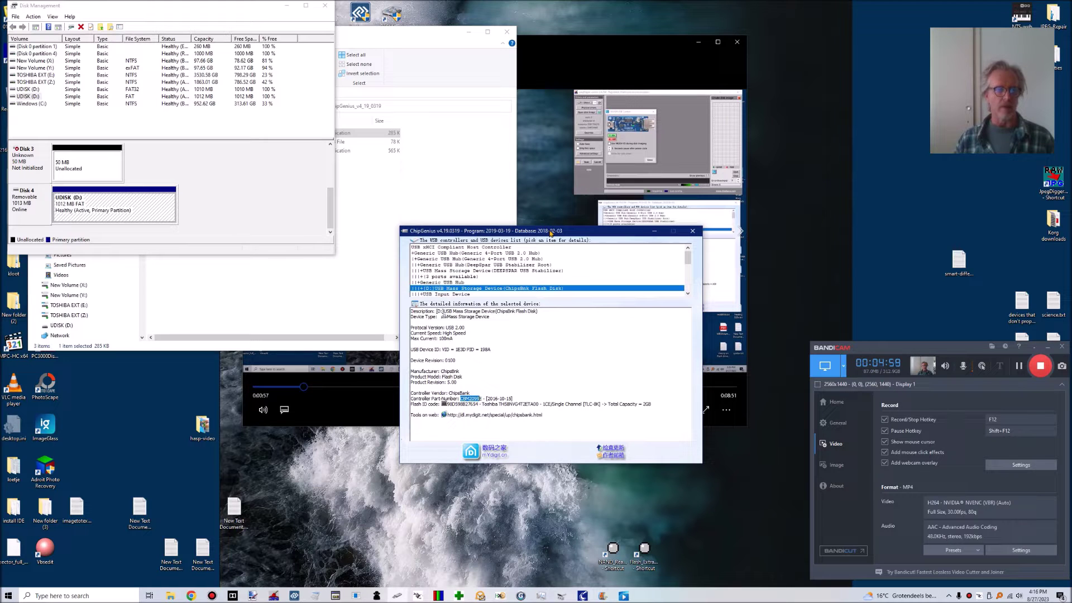
pyautogui.click(287, 5)
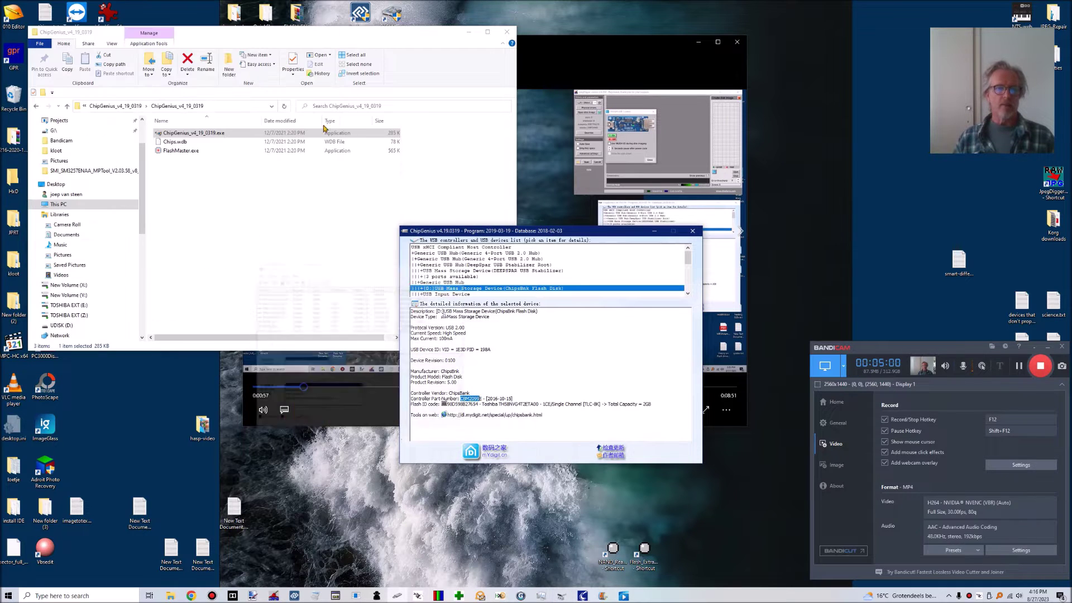
pyautogui.click(597, 43)
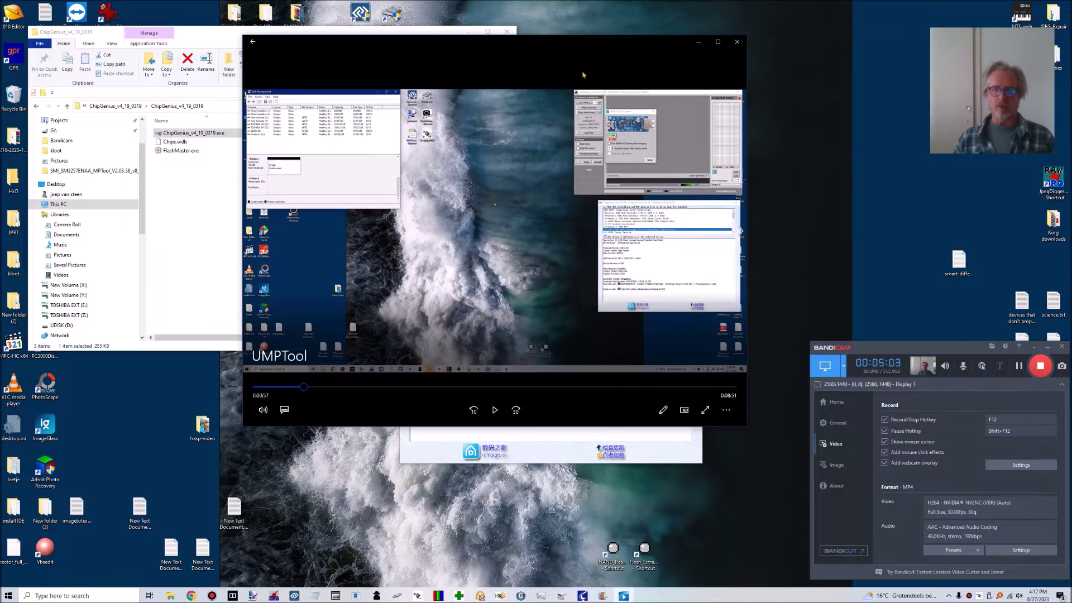
# Resume the UMPTool tutorial and move the Movies & TV player up-left and enlarge it
pyautogui.click(499, 415)
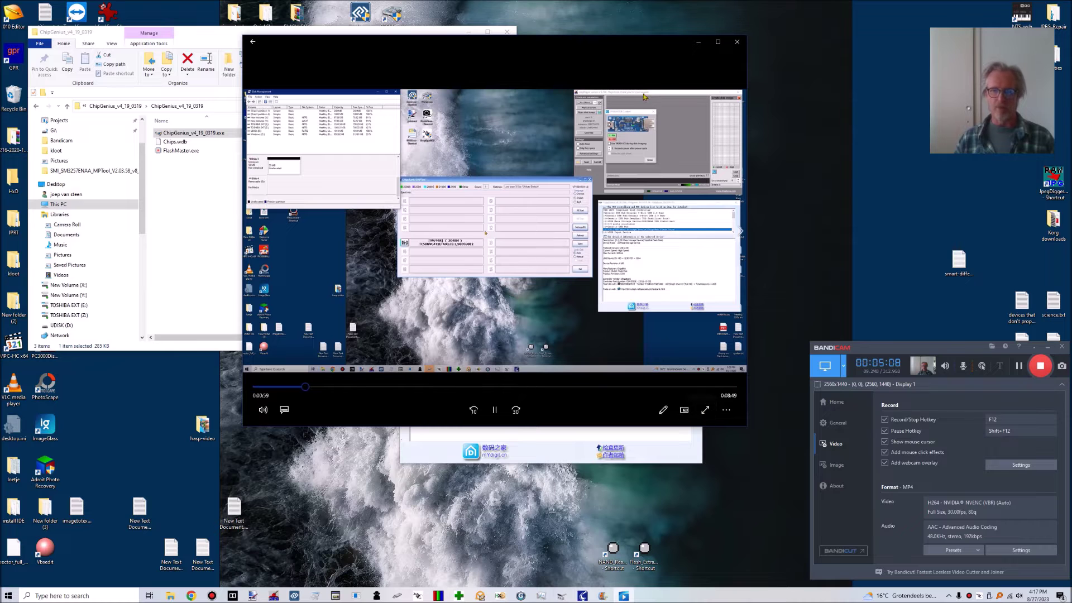
pyautogui.moveTo(550, 48); pyautogui.dragTo(336, 18)
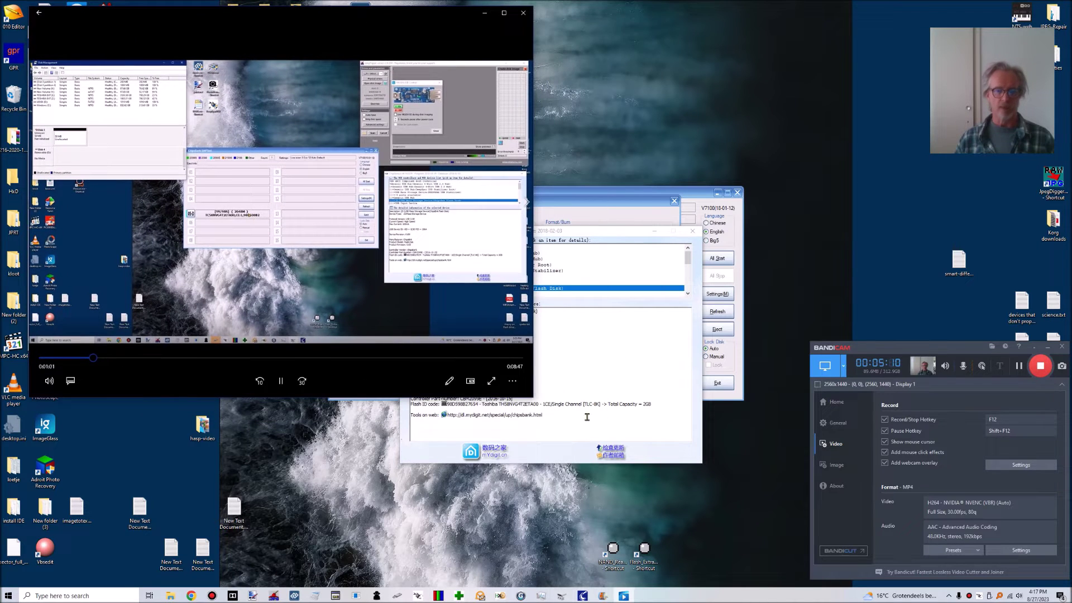
pyautogui.moveTo(533, 397); pyautogui.dragTo(921, 578)
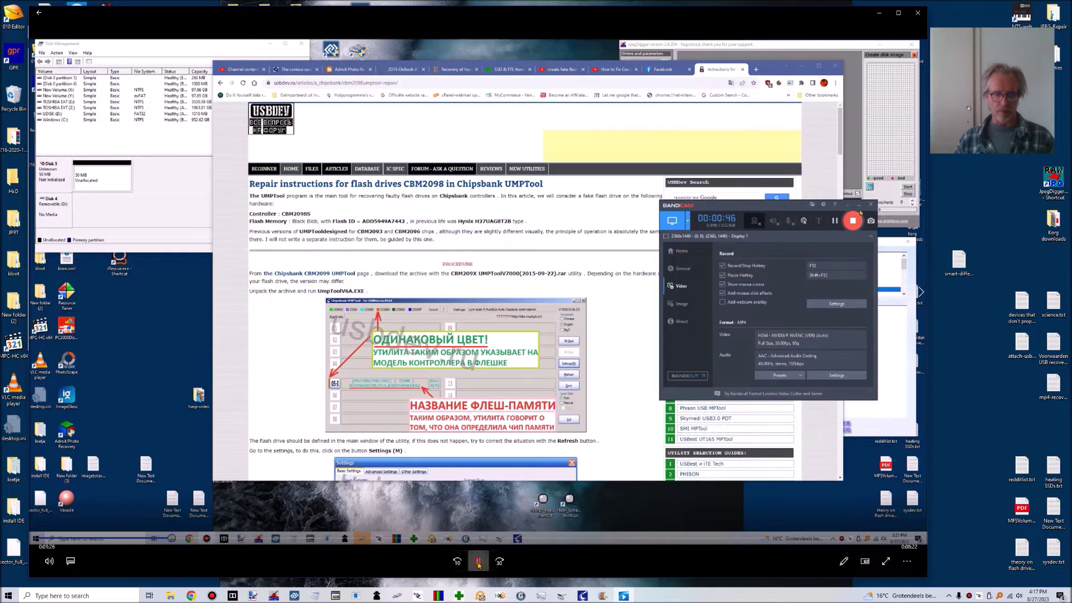
# Pause the tutorial and scroll the usbdev.ru guide down to its recommended UMPTool Settings screenshot
pyautogui.click(478, 561)
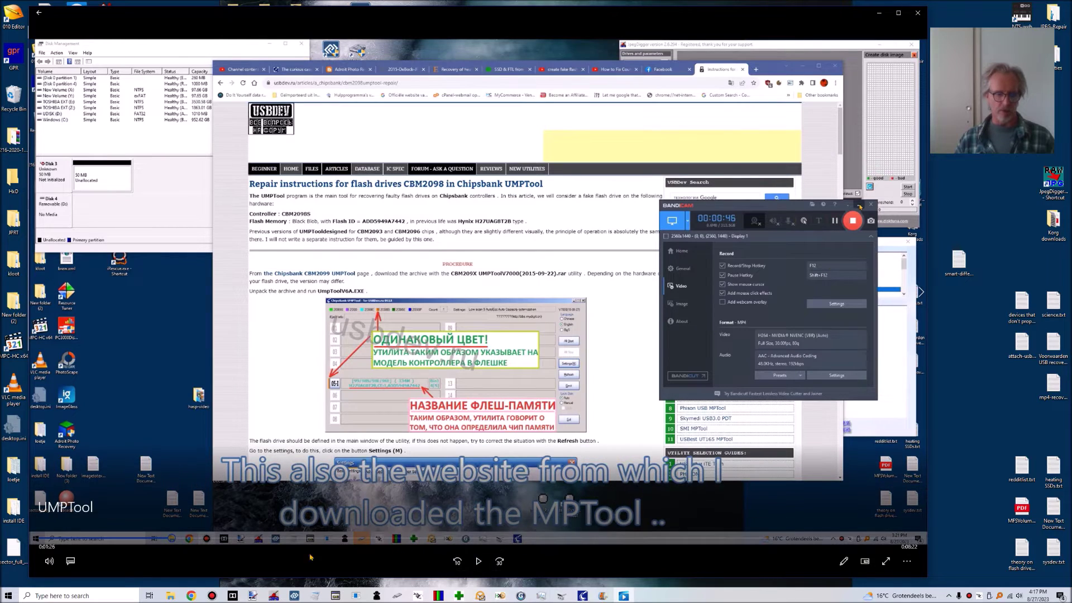
pyautogui.moveTo(196, 596)
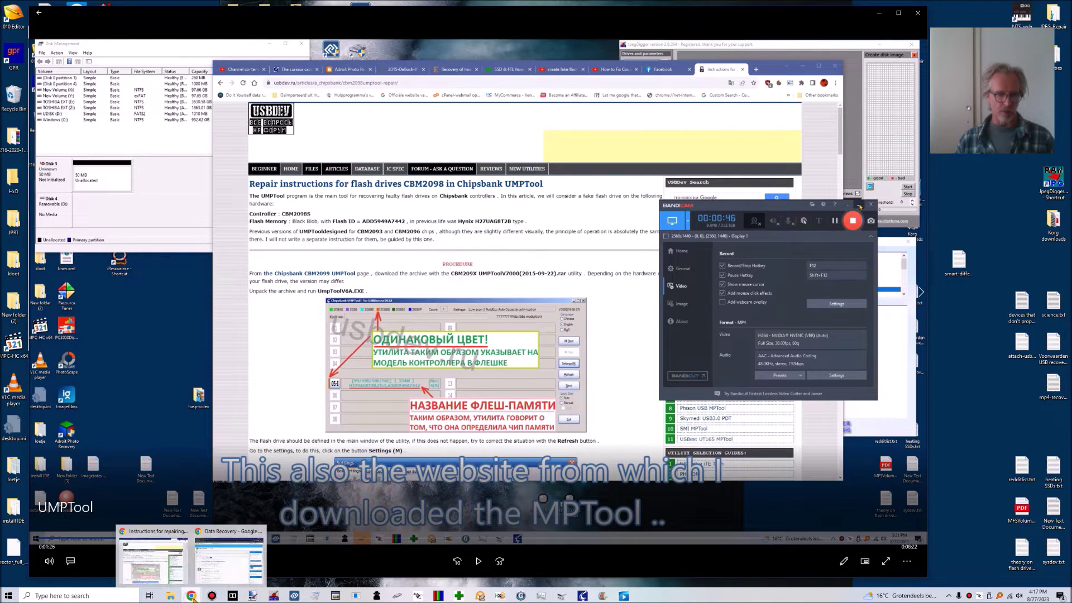
pyautogui.click(224, 569)
pyautogui.scroll(-5, 419, 301)
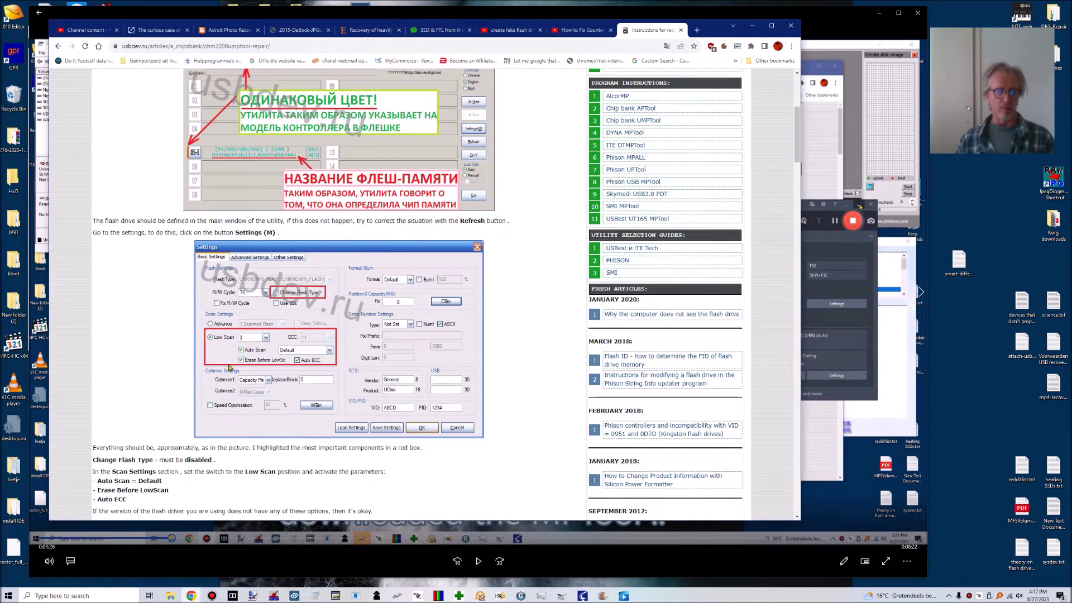
pyautogui.scroll(-5, 140, 365)
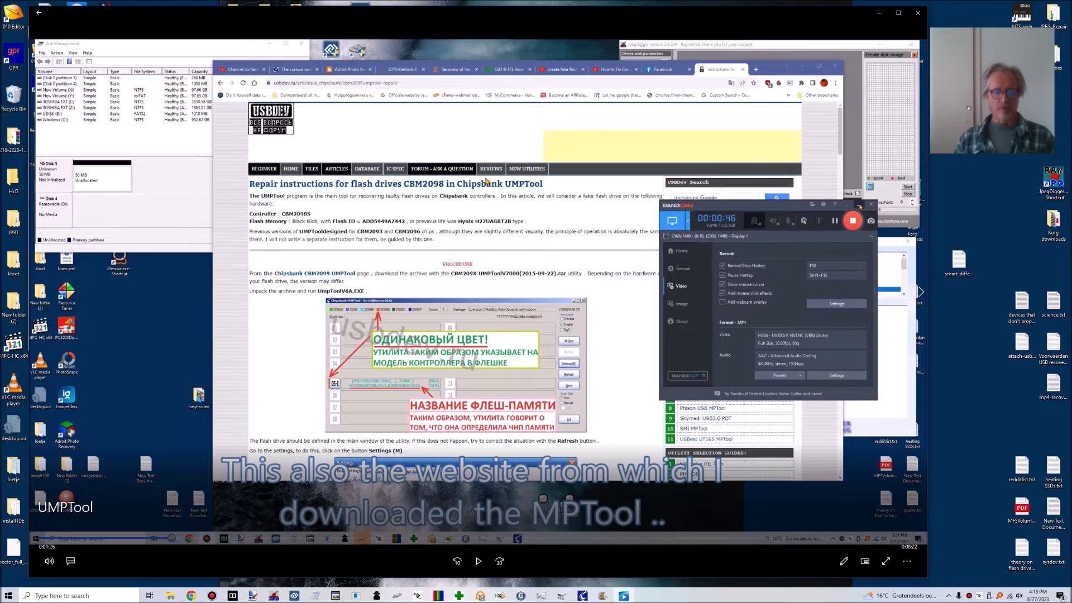
# Resume the tutorial and skip back a few seconds to rewatch the Low Scan 3 settings
pyautogui.click(478, 561)
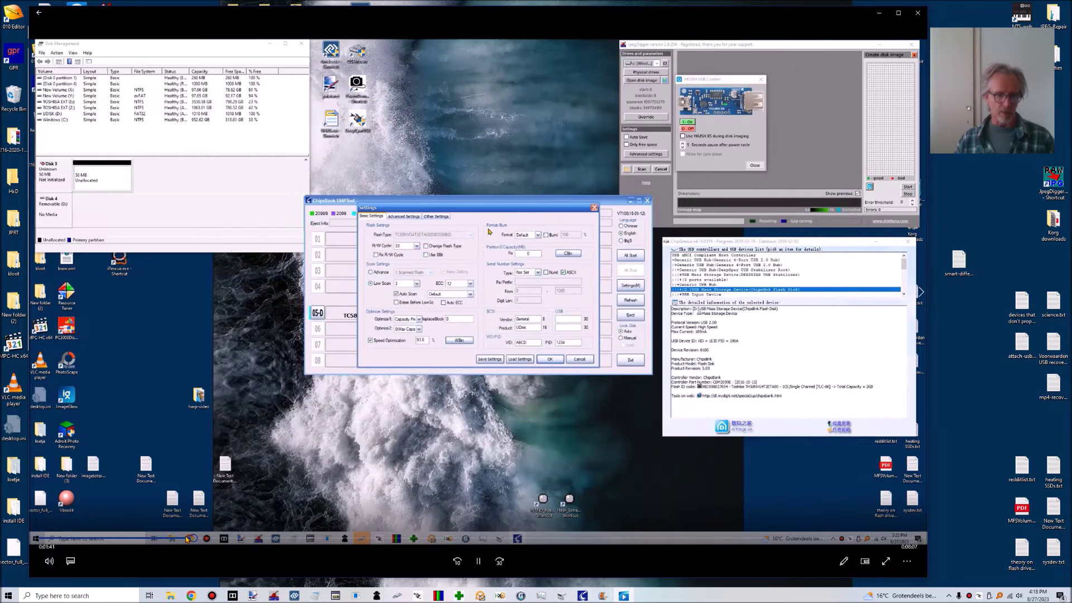
pyautogui.click(179, 542)
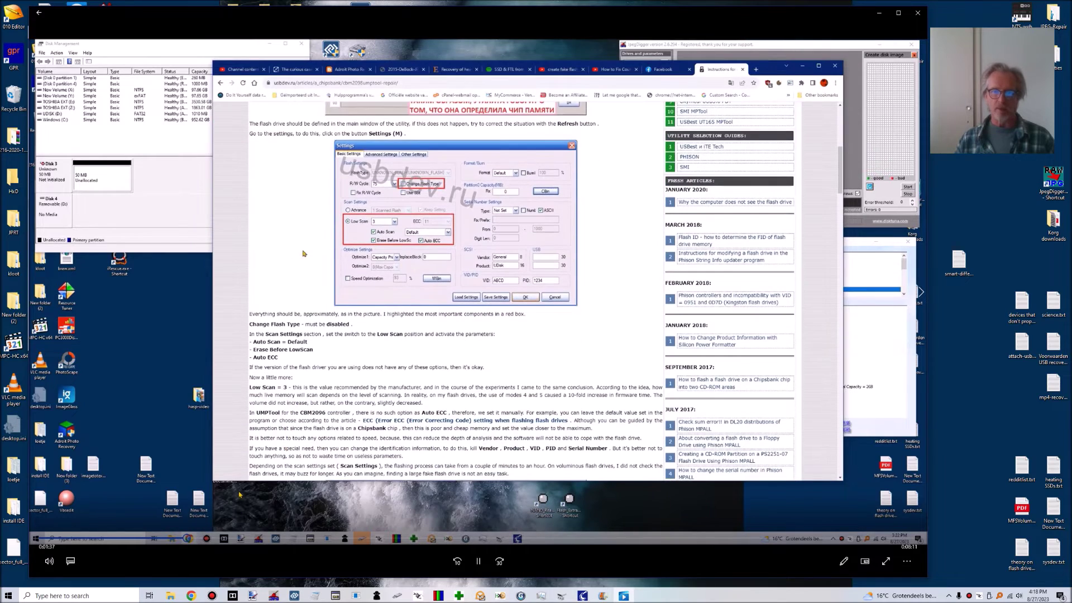
pyautogui.click(182, 539)
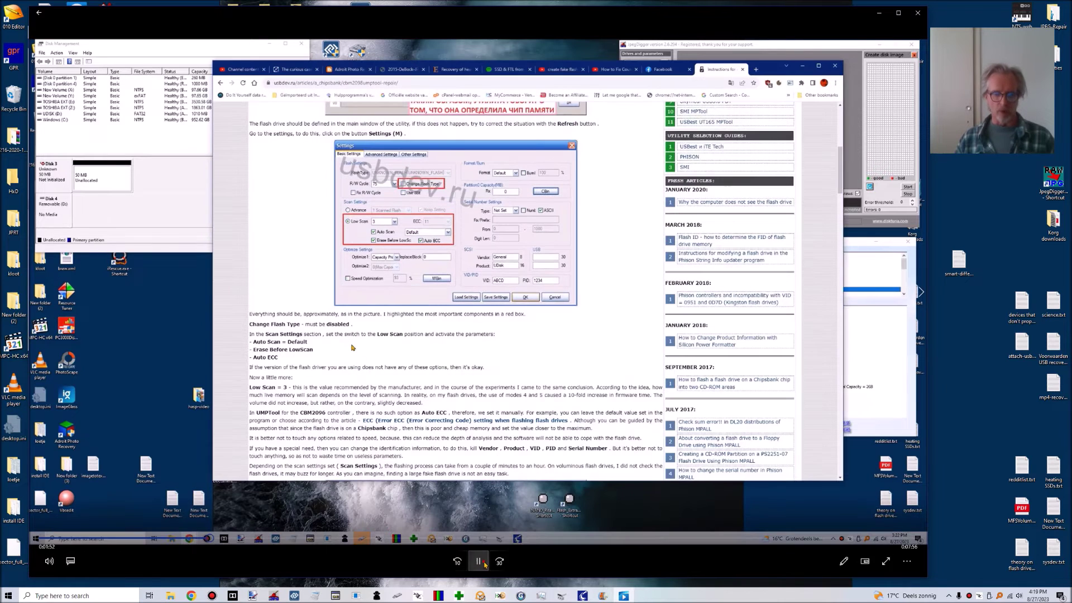
# Pause and resume the tutorial until UMPTool saves its settings and flashing reaches 17.0%
pyautogui.click(482, 563)
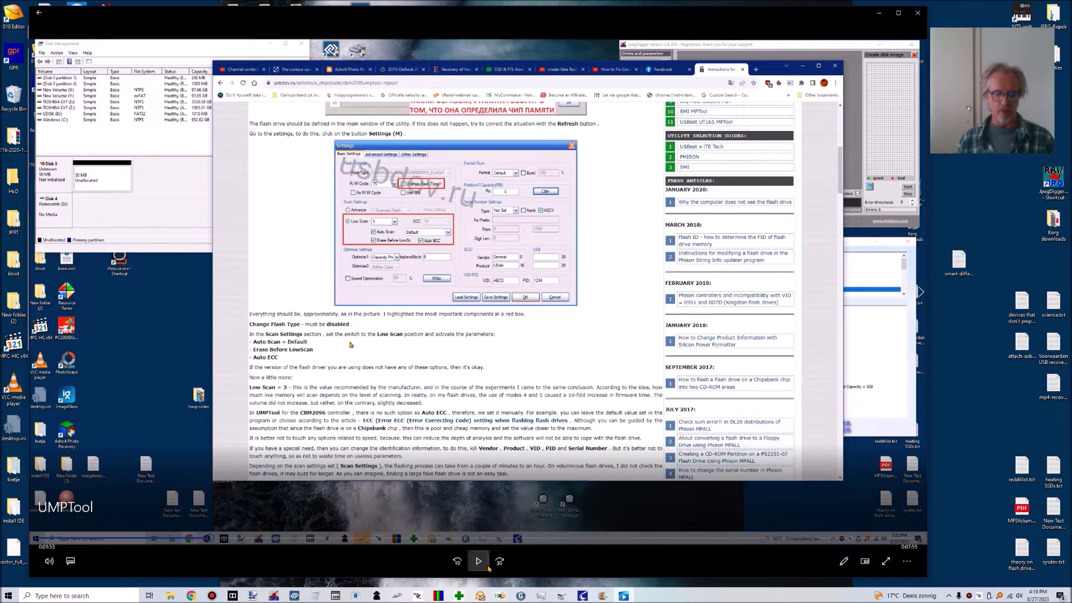
pyautogui.press('space')
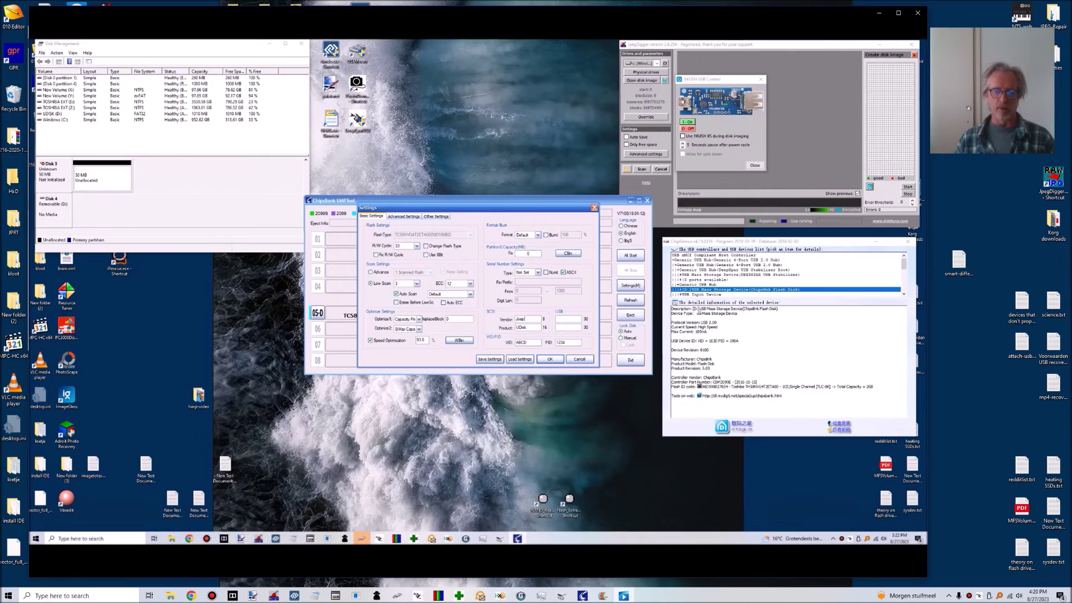
pyautogui.moveTo(532, 416)
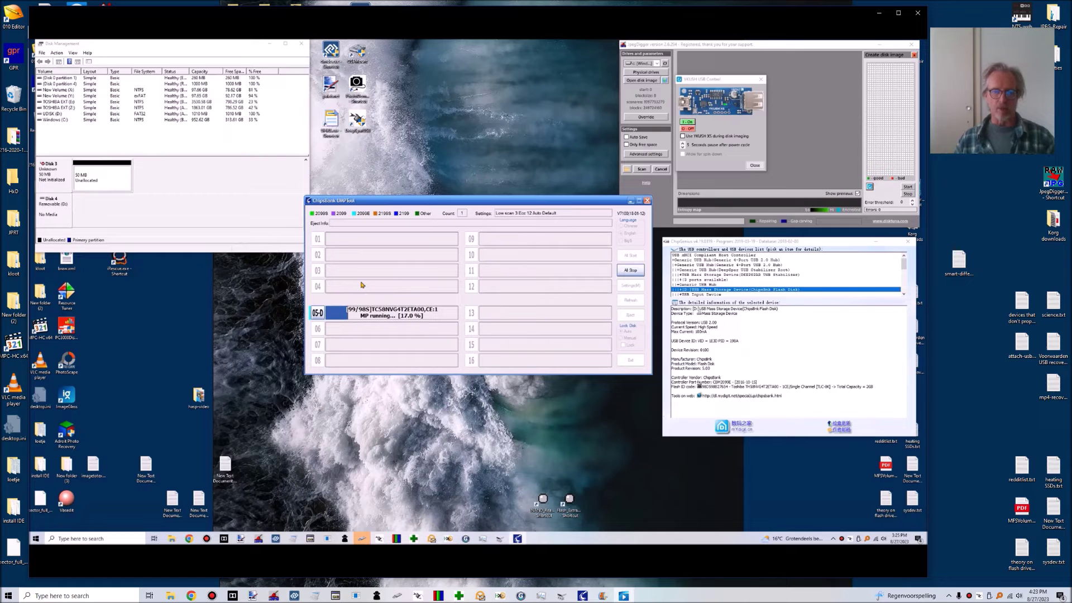
# Wait while UMPTool's MP running progress climbs to 19.8%
pyautogui.moveTo(435, 348)
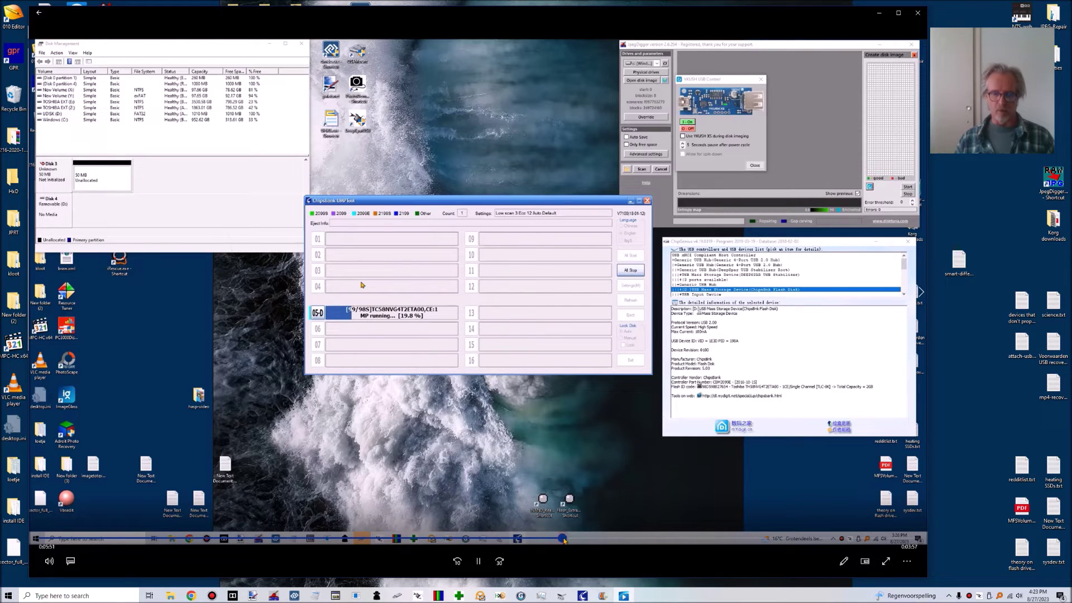
# Skip the recording ahead to the finished 1012 MB FAT drive, pause, then step back to 91.7%
pyautogui.moveTo(561, 539); pyautogui.dragTo(721, 547)
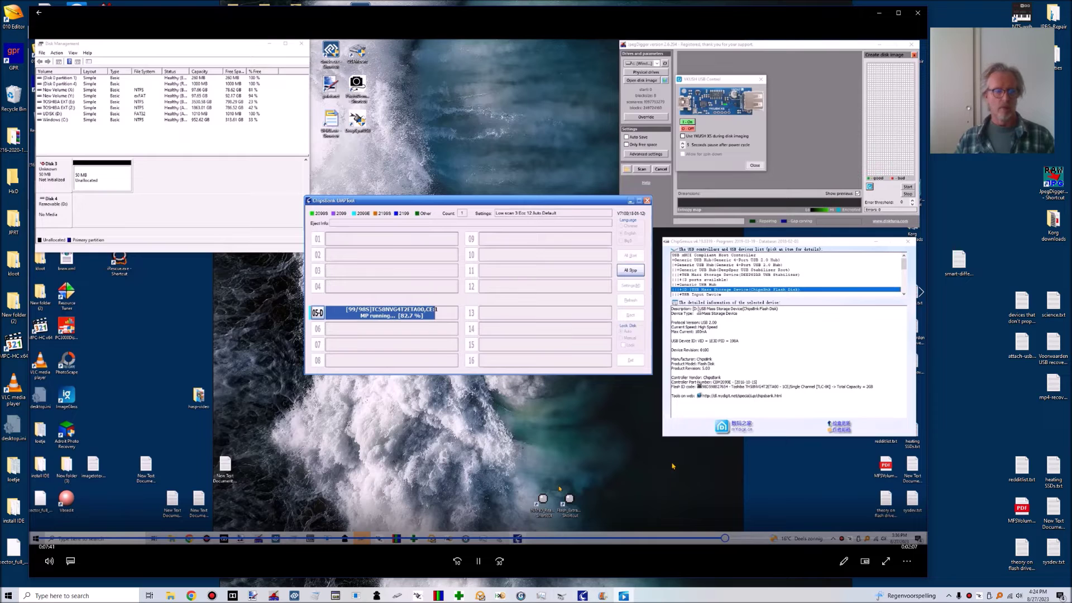
pyautogui.click(744, 545)
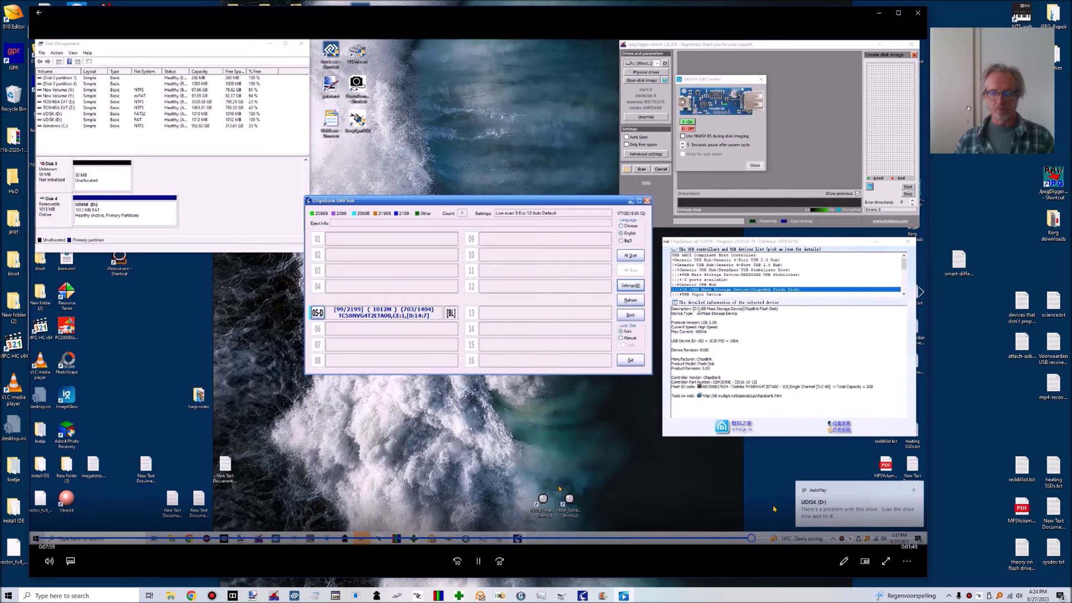
pyautogui.click(472, 565)
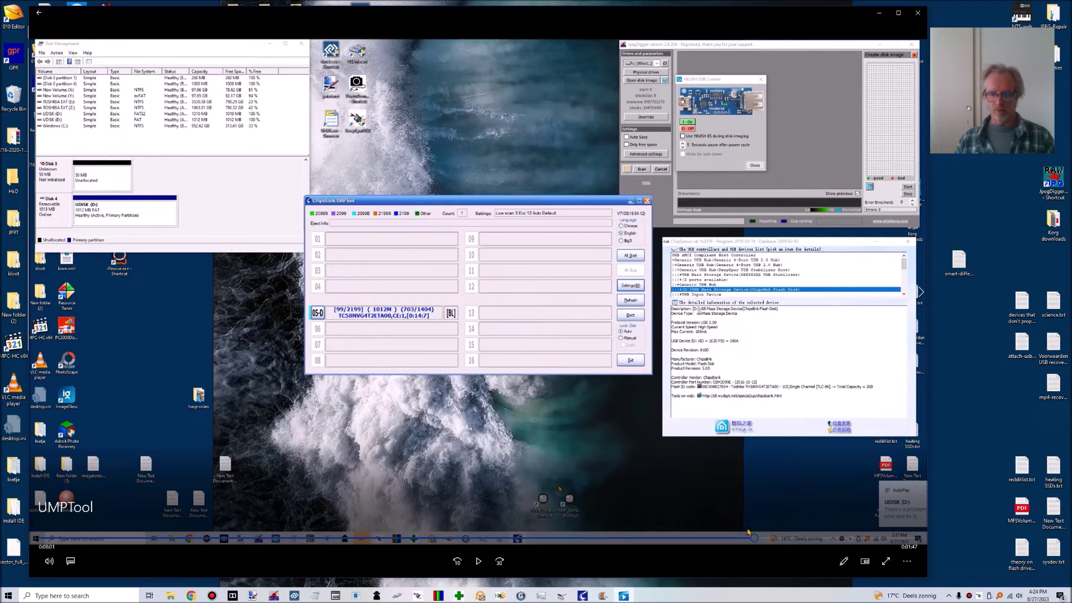
pyautogui.moveTo(752, 542); pyautogui.dragTo(742, 541)
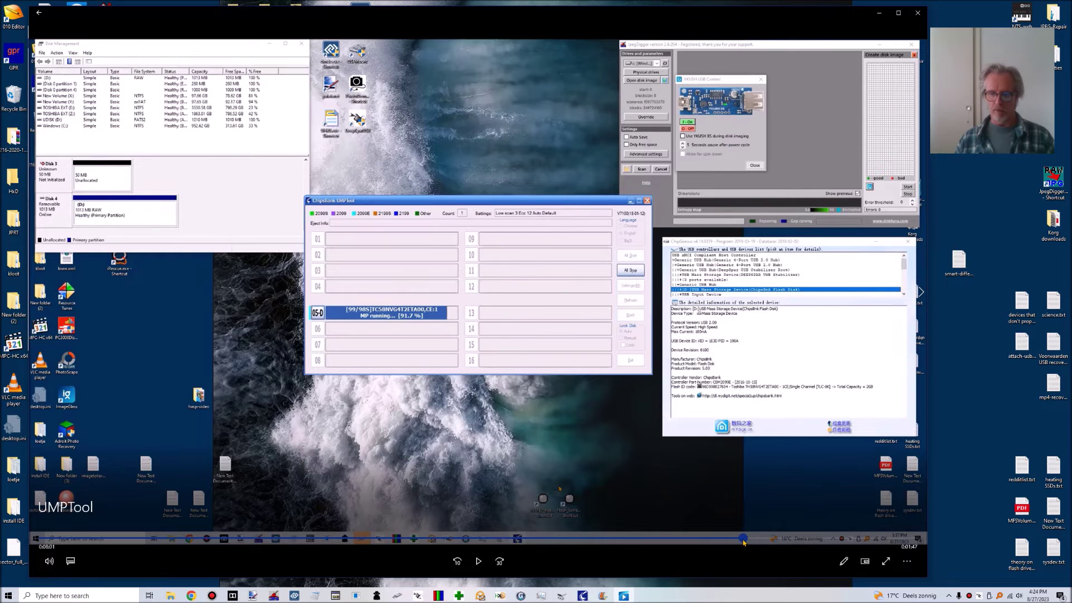
# Resume playback until the flash finishes and UDISK (D:) opens in File Explorer
pyautogui.click(479, 561)
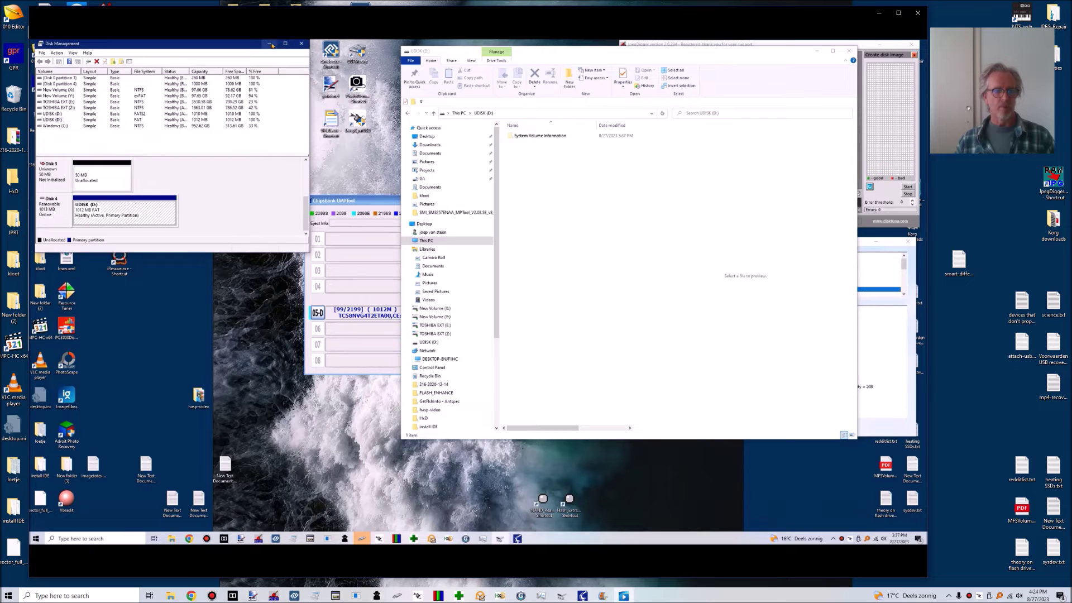
# Pause on the open drive, rewind slightly, and replay DSC05007.ARW being copied onto UDISK (D:)
pyautogui.click(477, 563)
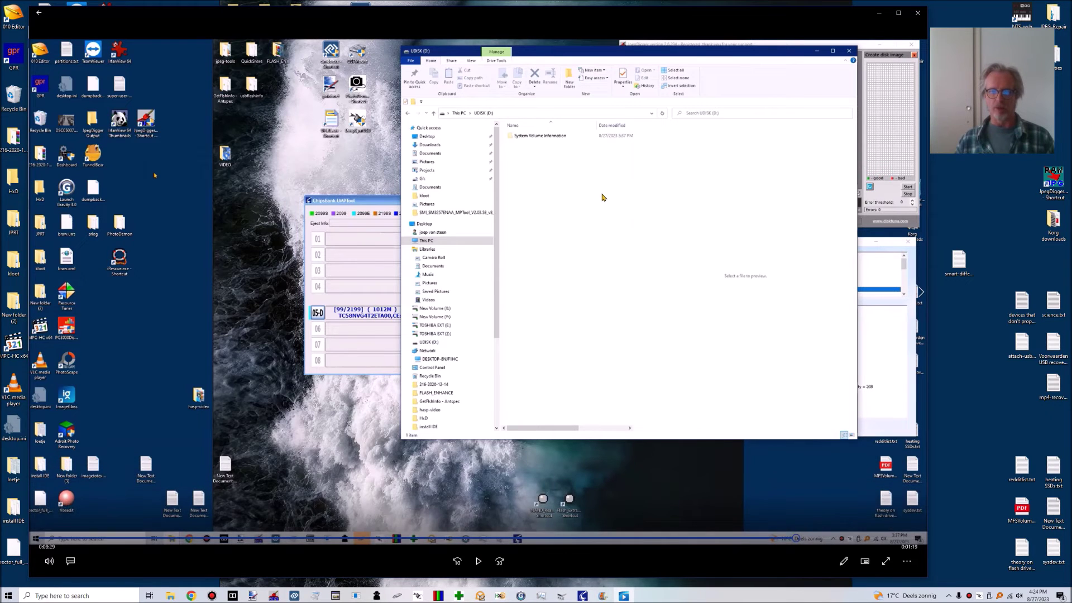
pyautogui.moveTo(793, 541); pyautogui.dragTo(772, 540)
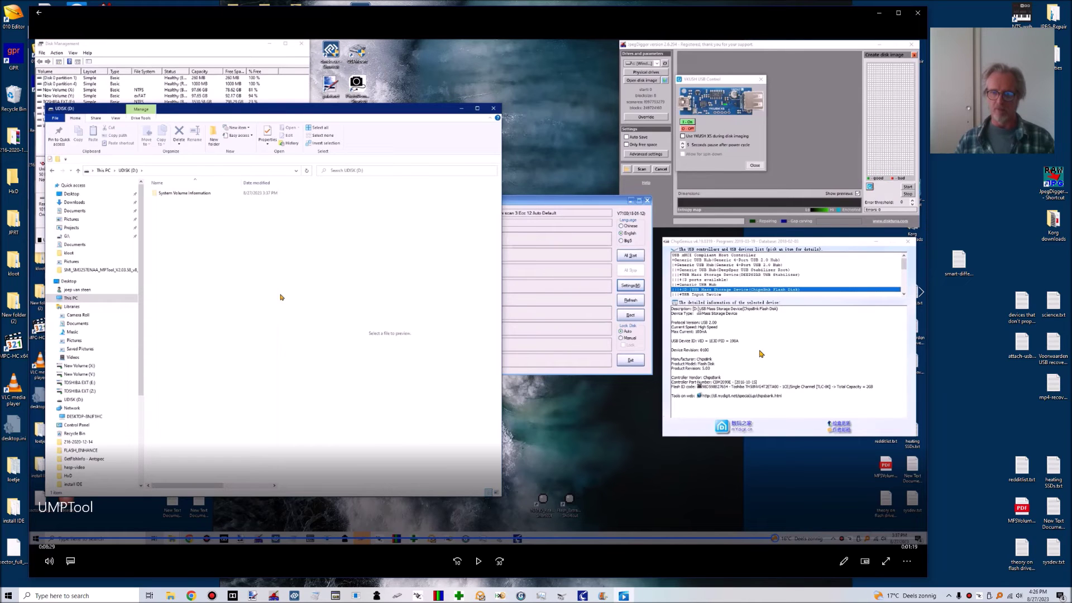
pyautogui.click(703, 540)
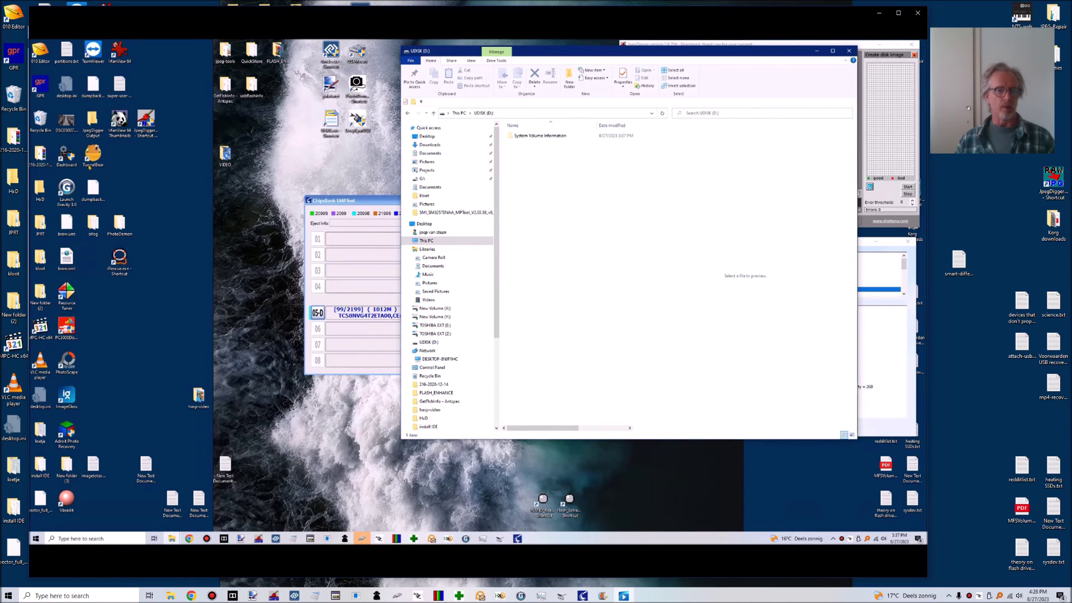
pyautogui.moveTo(685, 421)
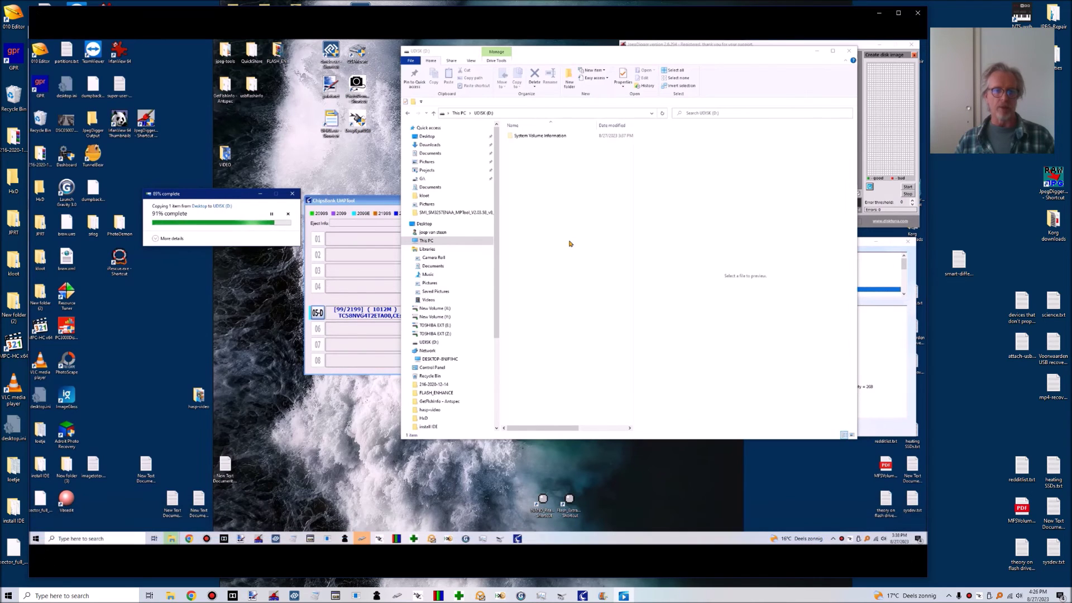
pyautogui.moveTo(682, 398)
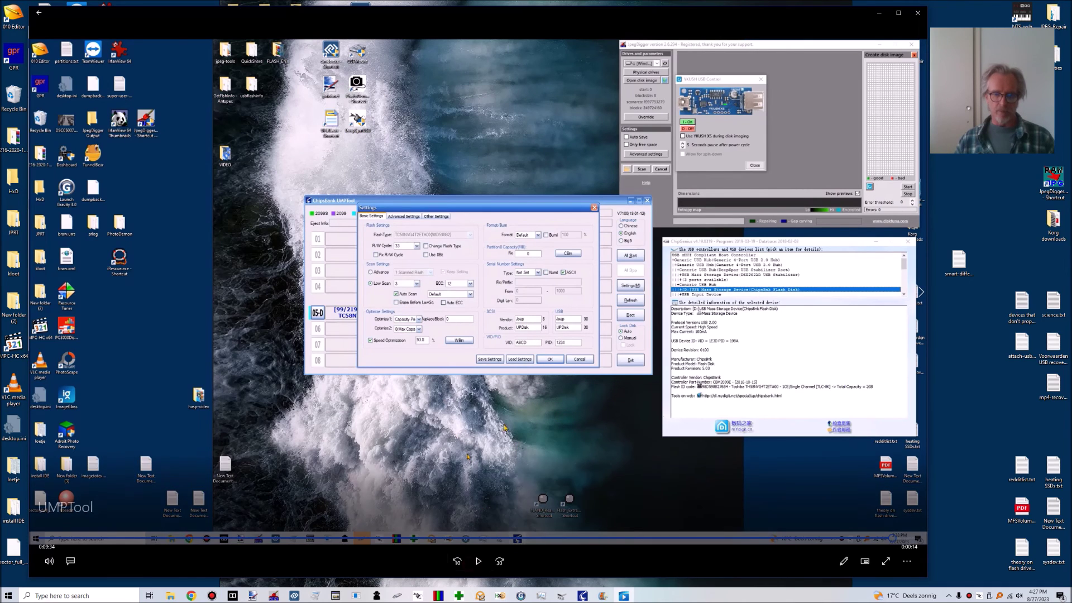
# Pause the recording on the UMPTool Settings screen and bring Chrome to the front
pyautogui.click(468, 457)
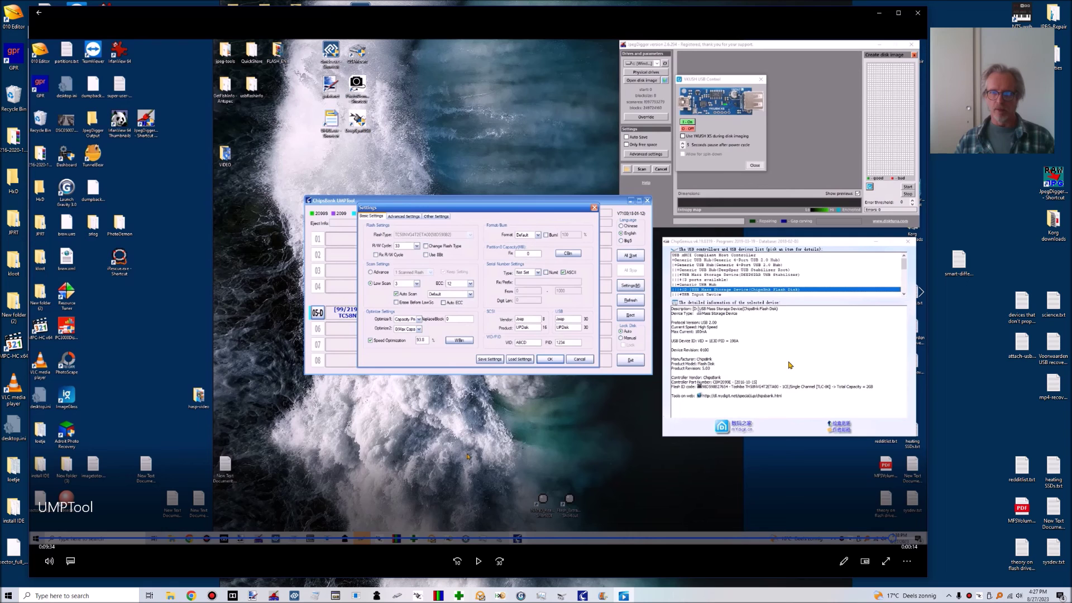
pyautogui.moveTo(190, 595)
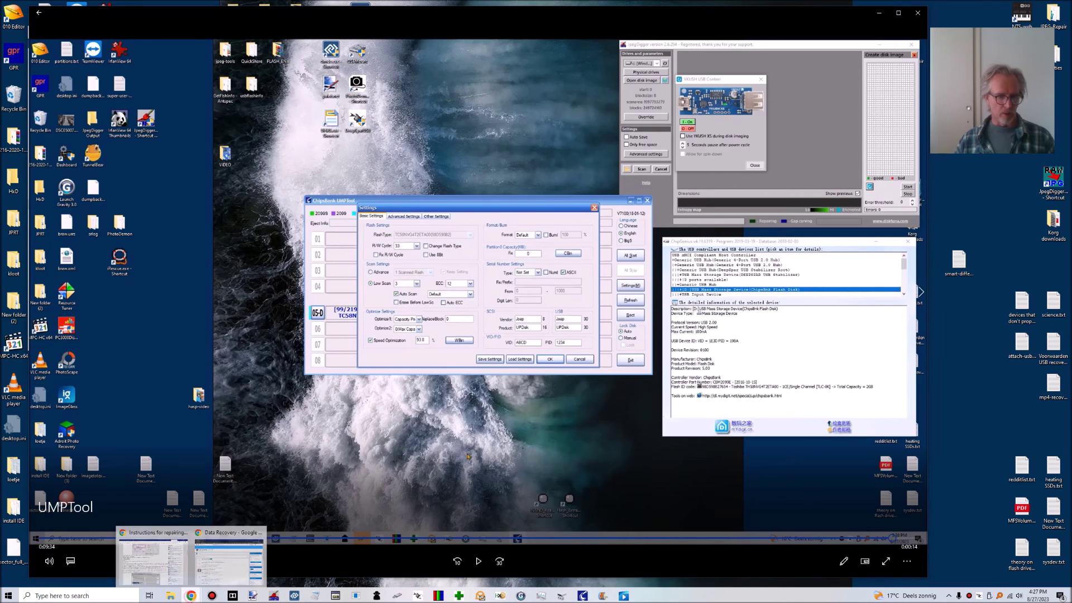
pyautogui.click(179, 577)
# Open Facebook in a new tab, scroll to the ChipGenius post, then minimize Chrome
pyautogui.click(697, 29)
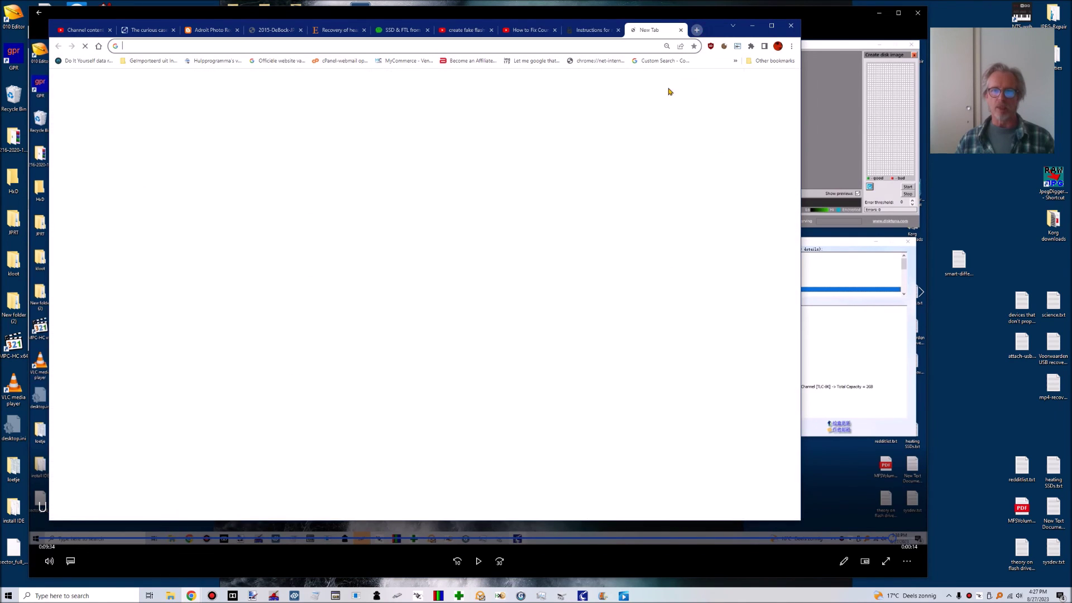
pyautogui.click(340, 219)
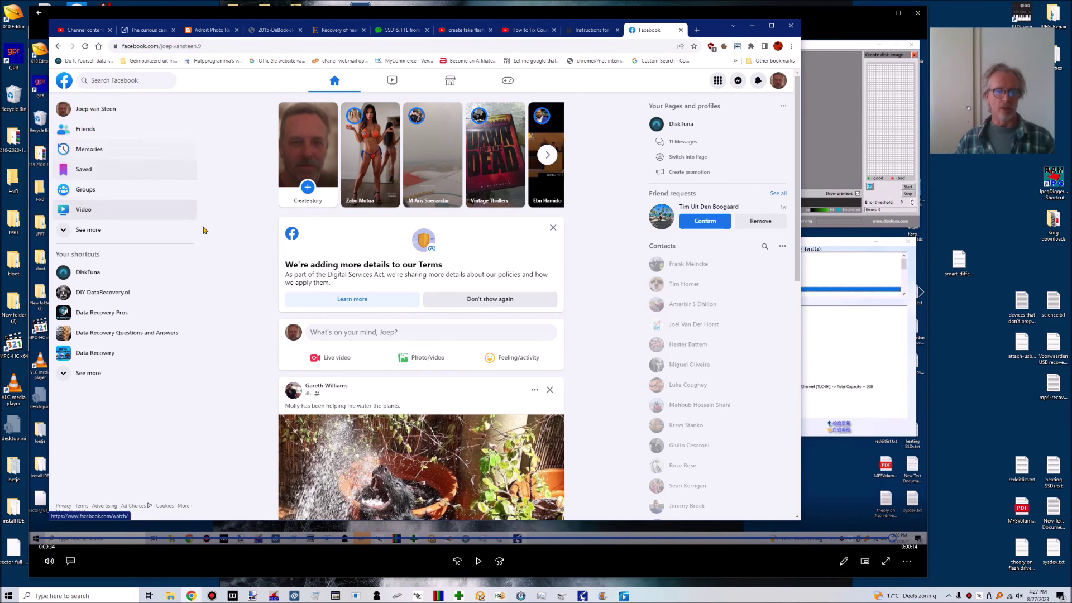
pyautogui.scroll(-3, 486, 311)
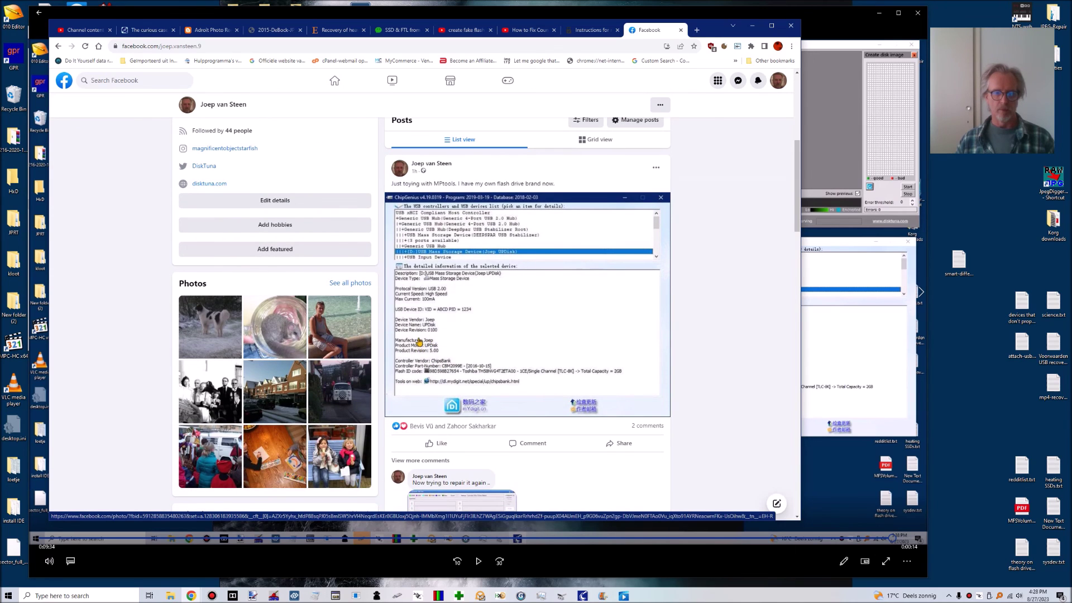
pyautogui.click(752, 26)
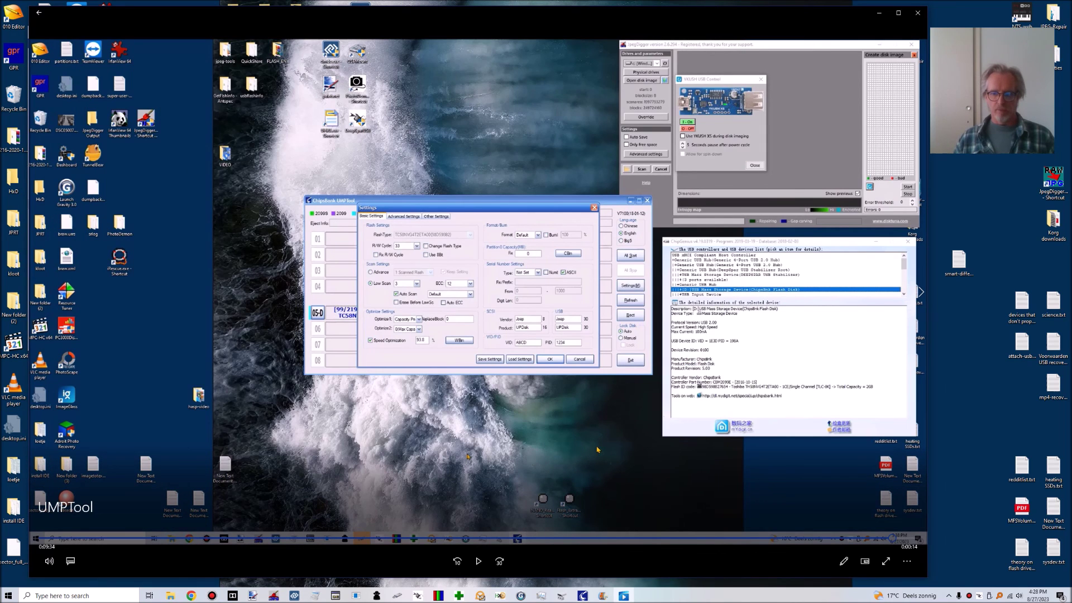